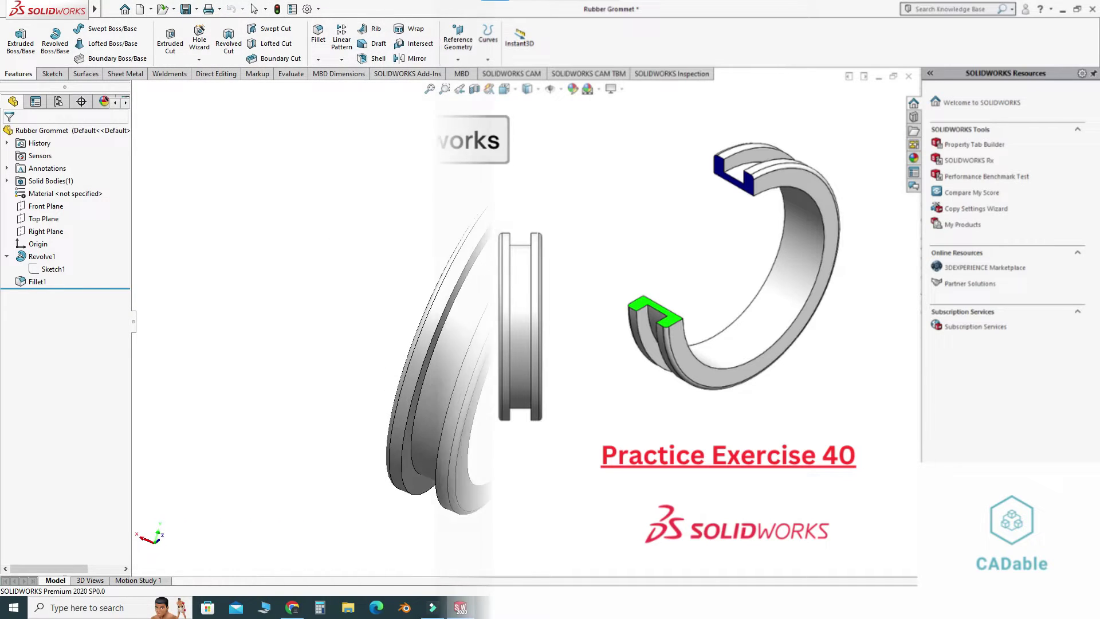
Preview the finished grommet in a section view, shift the cut, then close it.
{"action": "left_click", "coordinate": [474, 89]}
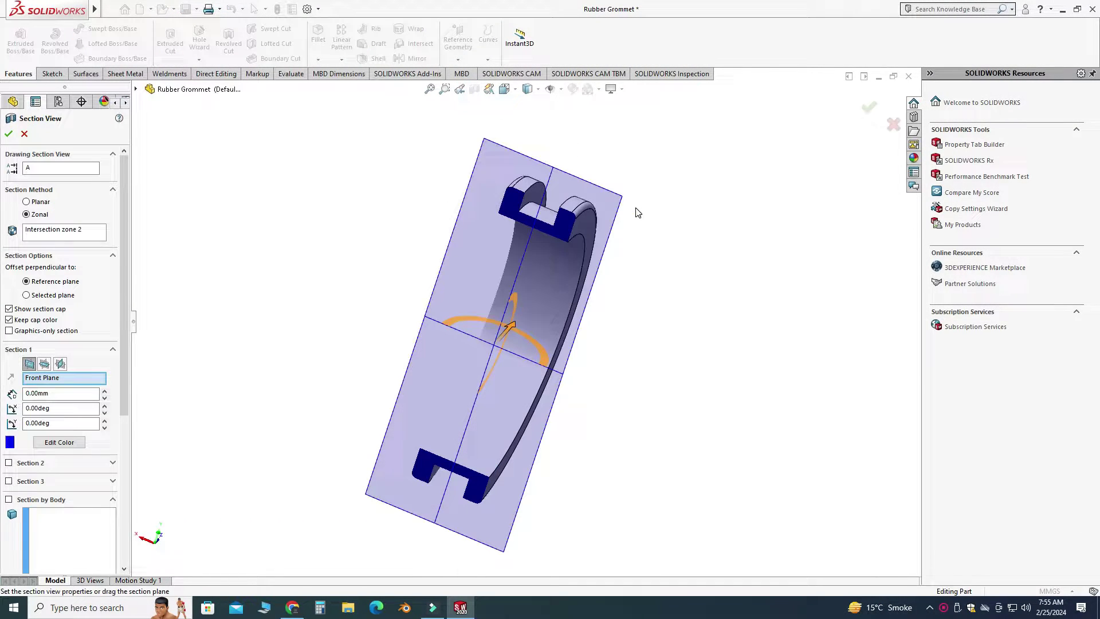
{"action": "middle_click_drag", "start_coordinate": [634, 212], "coordinate": [596, 200]}
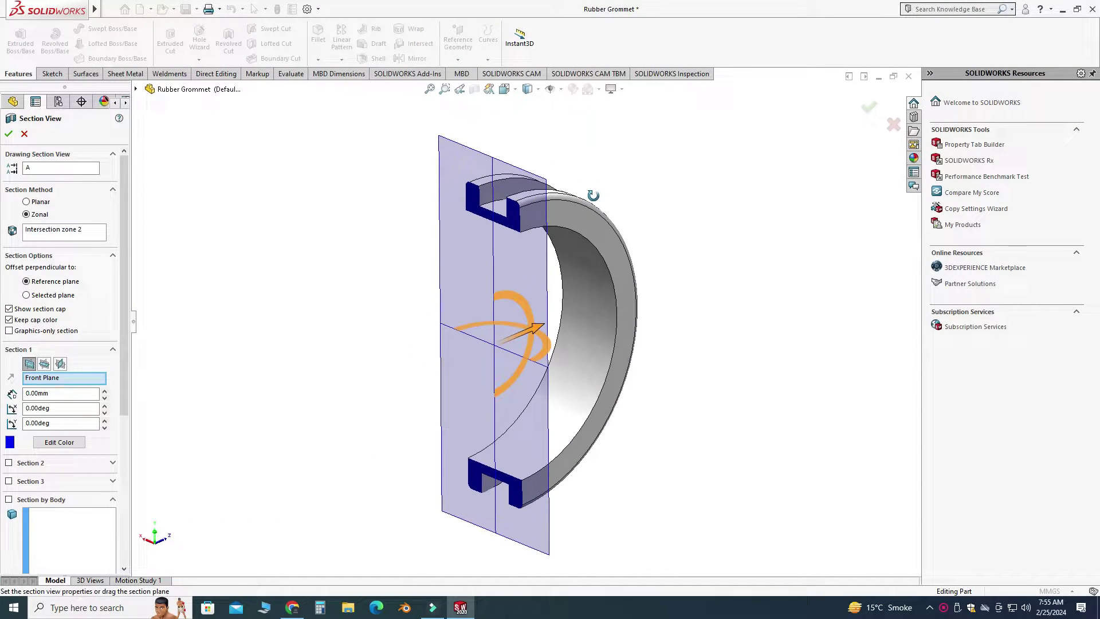
{"action": "left_click_drag", "start_coordinate": [540, 327], "coordinate": [517, 301]}
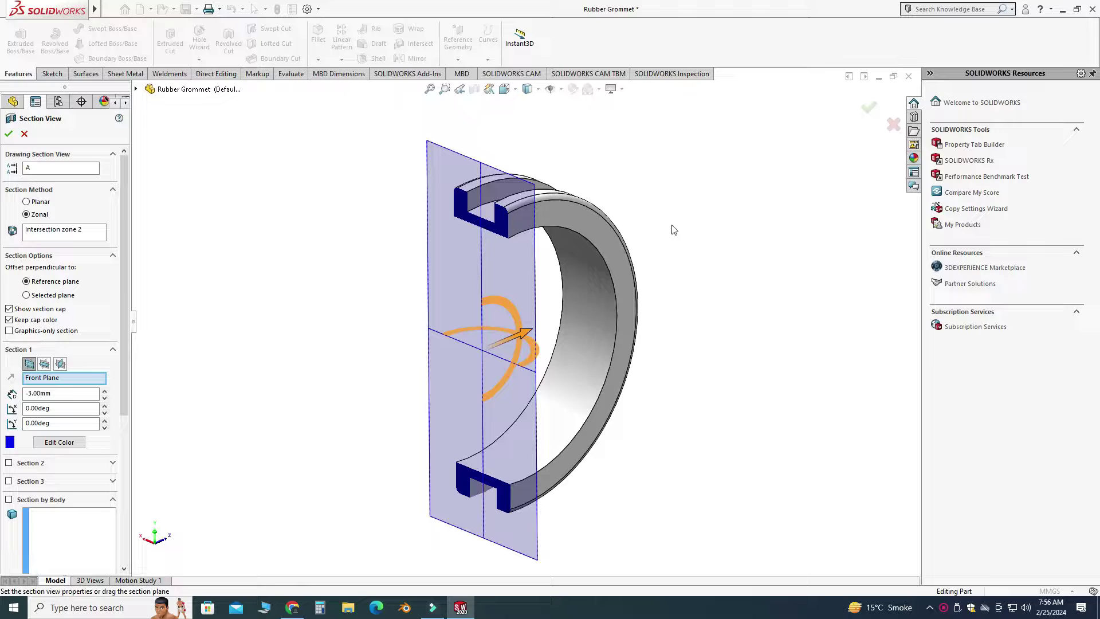
{"action": "left_click", "coordinate": [892, 125]}
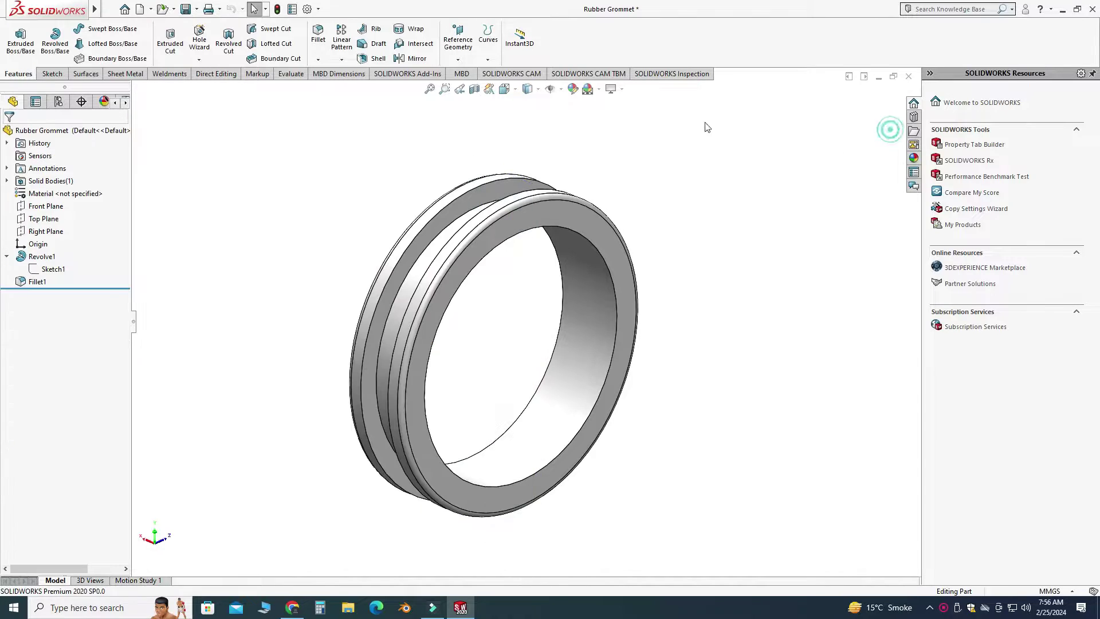
Create a new blank part document.
{"action": "left_click", "coordinate": [151, 9]}
{"action": "left_click", "coordinate": [160, 21]}
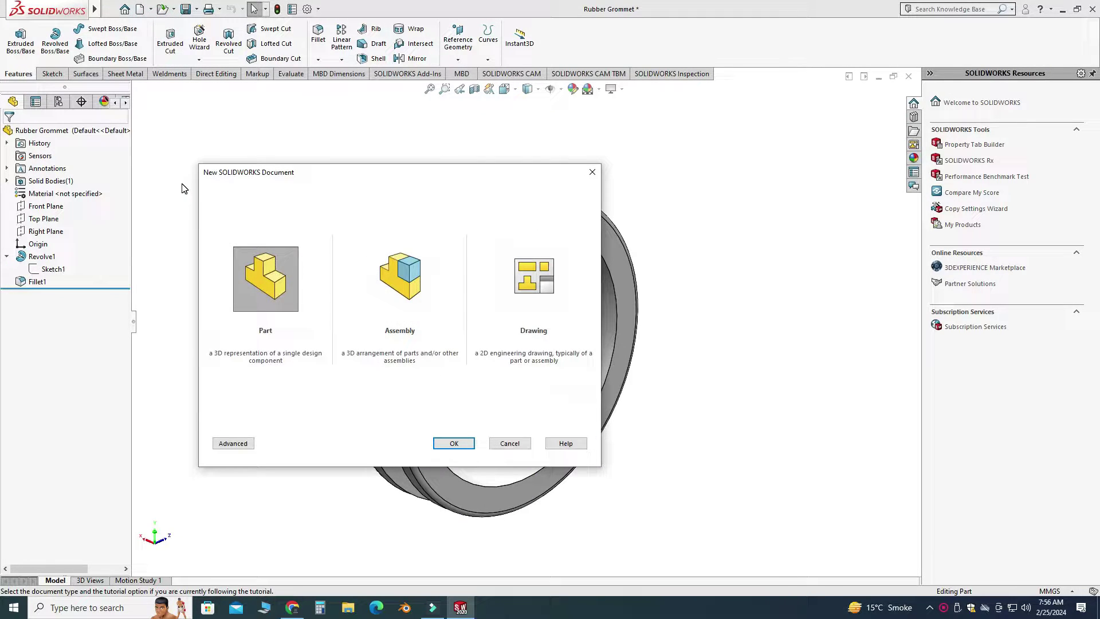
{"action": "left_click", "coordinate": [454, 442]}
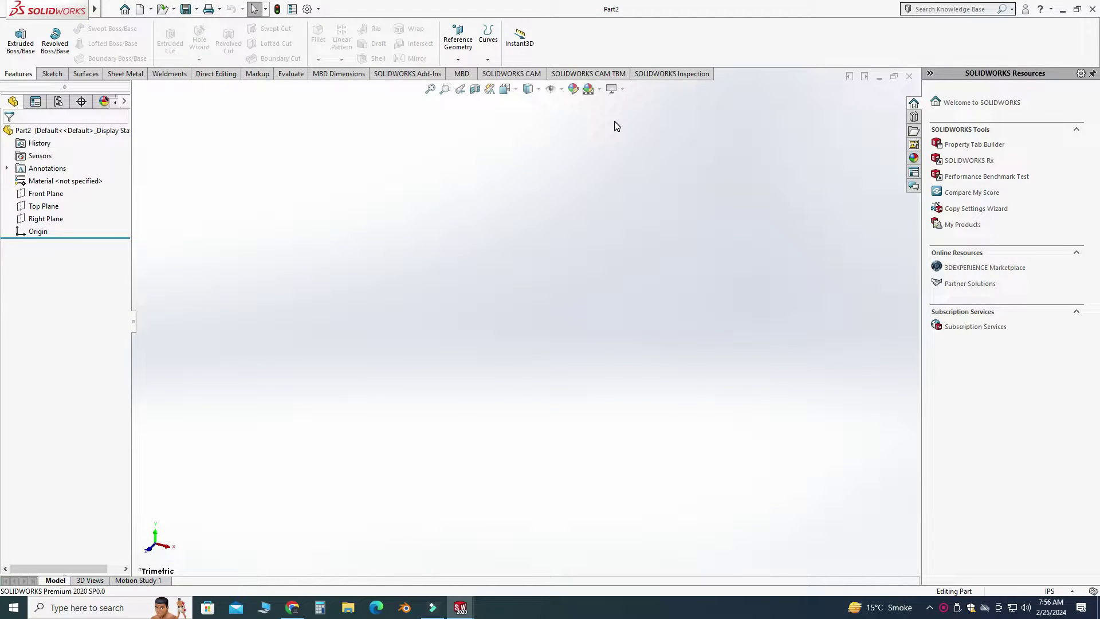
Apply the Plain White scene and set the units to MMGS.
{"action": "left_click", "coordinate": [599, 88]}
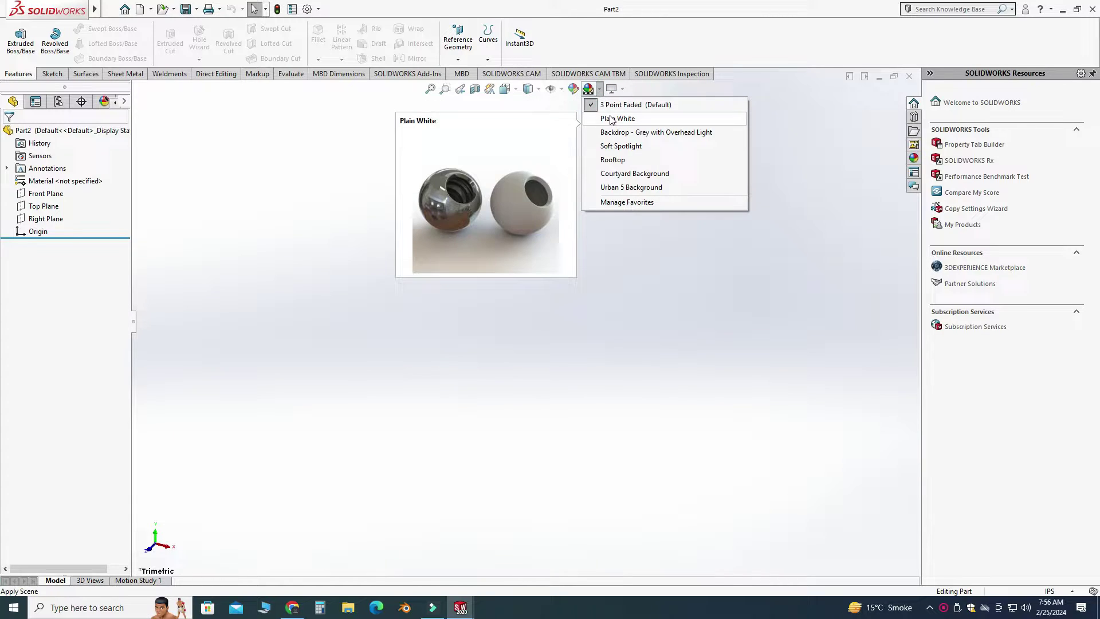
{"action": "left_click", "coordinate": [611, 119]}
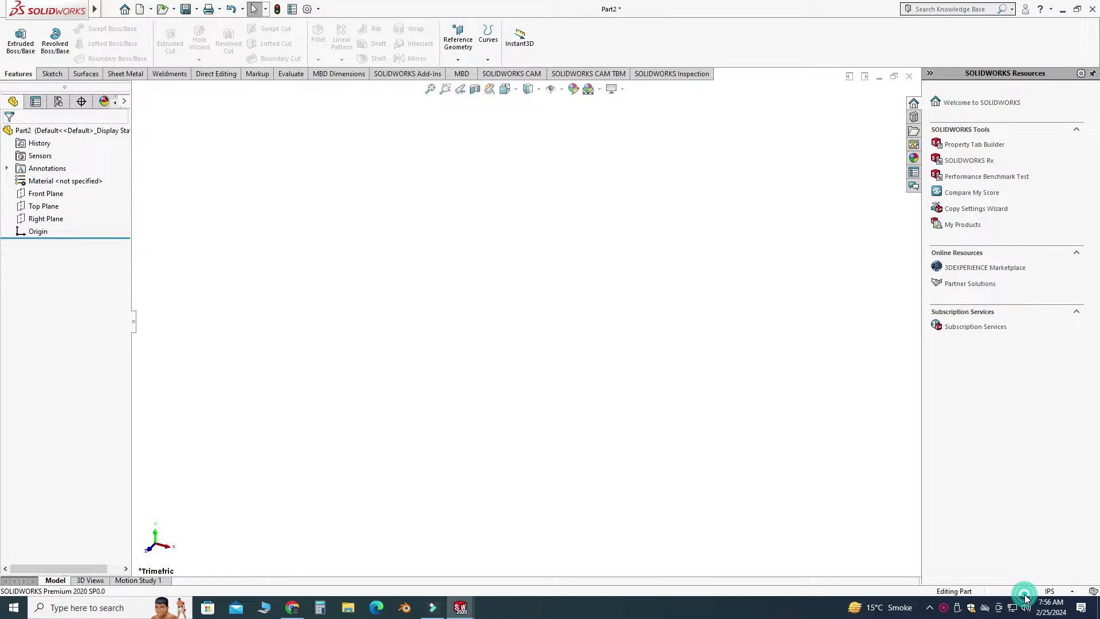
{"action": "left_click", "coordinate": [1069, 596]}
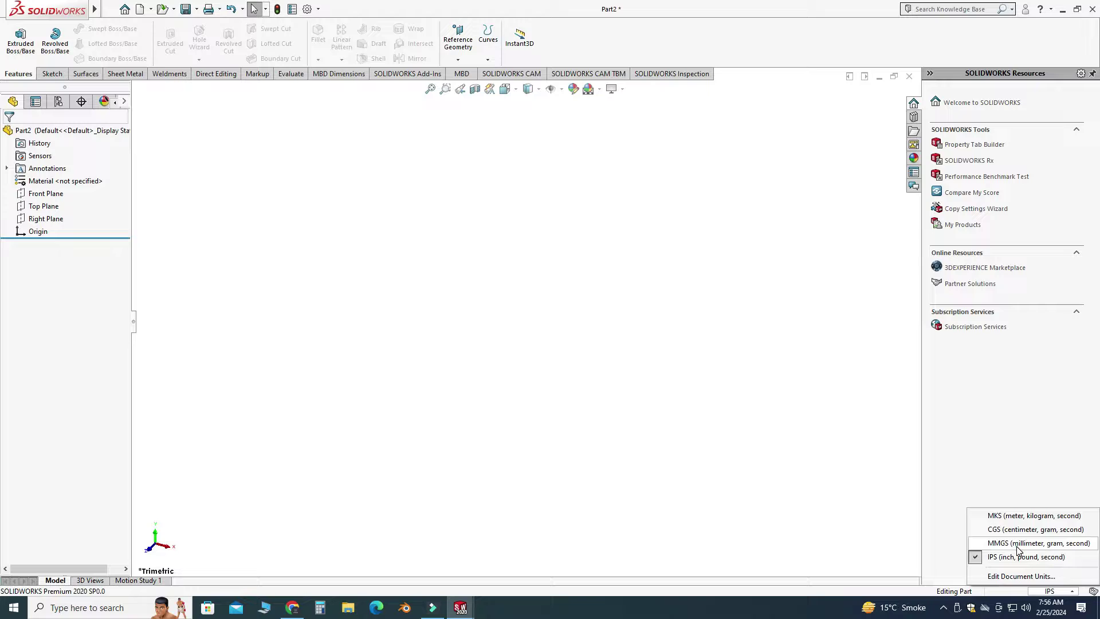
{"action": "left_click", "coordinate": [1017, 546]}
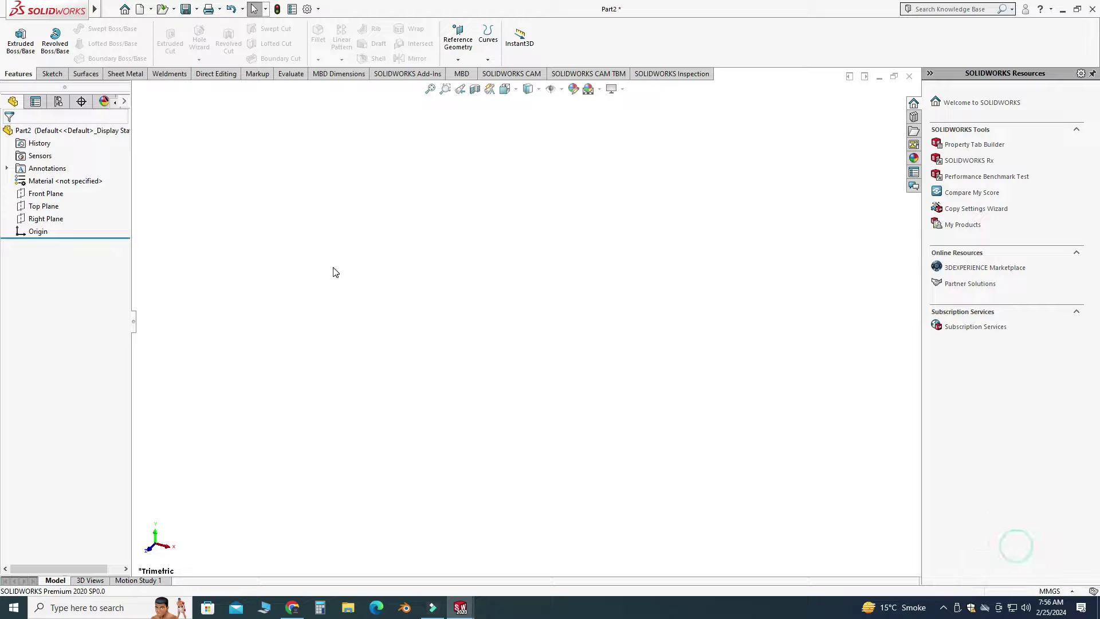
Start a Front Plane sketch and draw a vertical centerline up from the origin.
{"action": "left_click", "coordinate": [55, 195]}
{"action": "left_click", "coordinate": [66, 172]}
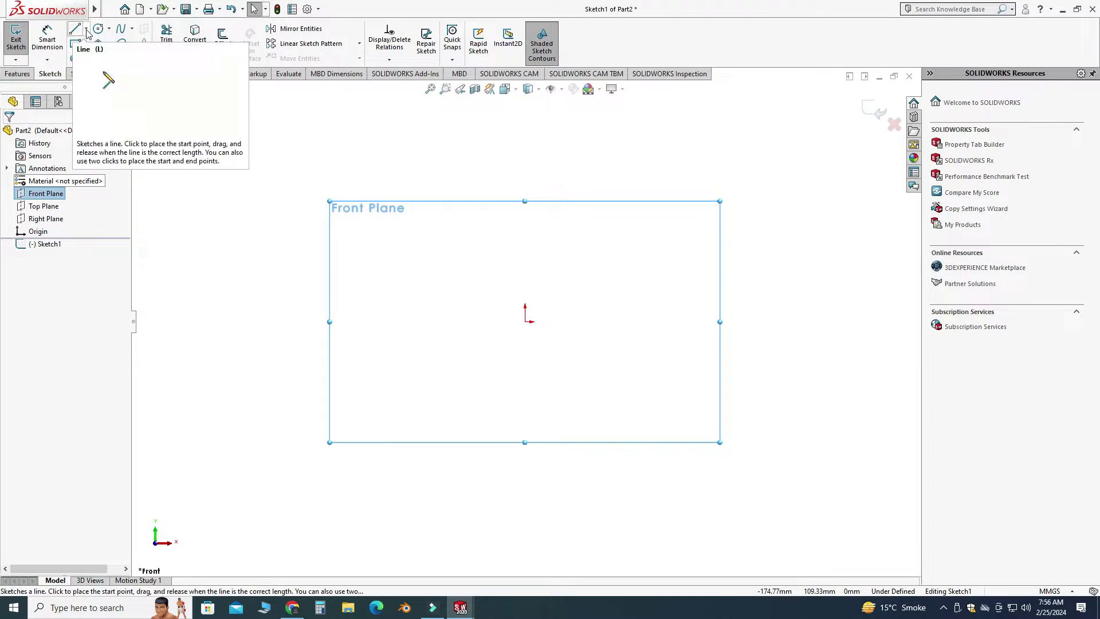
{"action": "left_click", "coordinate": [86, 29]}
{"action": "left_click", "coordinate": [94, 53]}
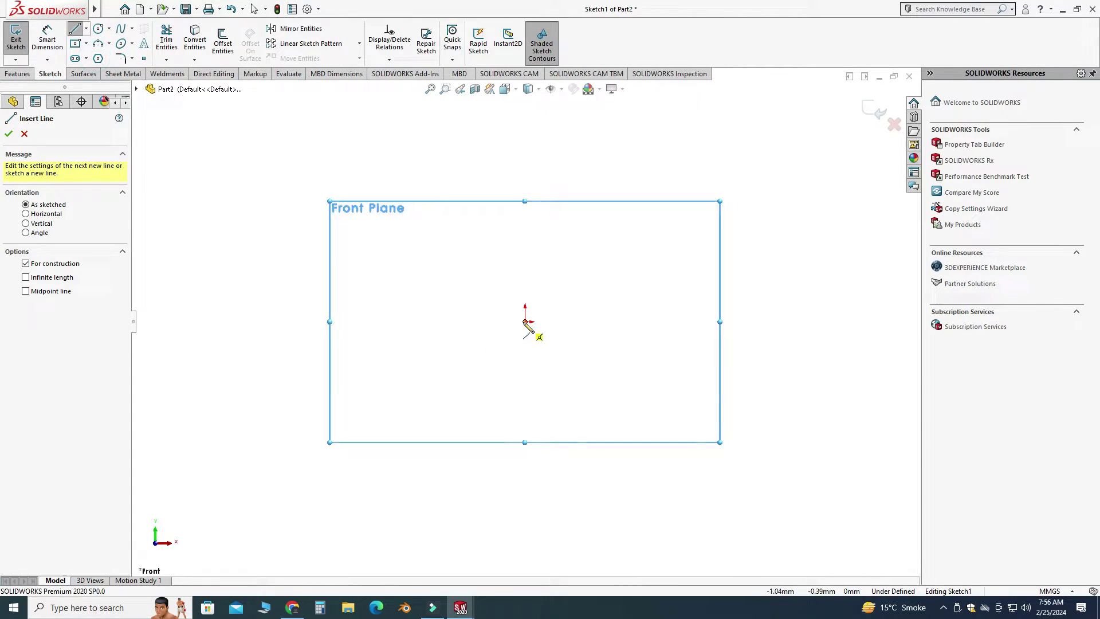
{"action": "left_click", "coordinate": [525, 321]}
{"action": "left_click", "coordinate": [524, 163]}
{"action": "key", "text": "Escape"}
Dimension the vertical centerline to 50 mm.
{"action": "scroll", "coordinate": [570, 166], "scroll_direction": "down", "scroll_amount": 3}
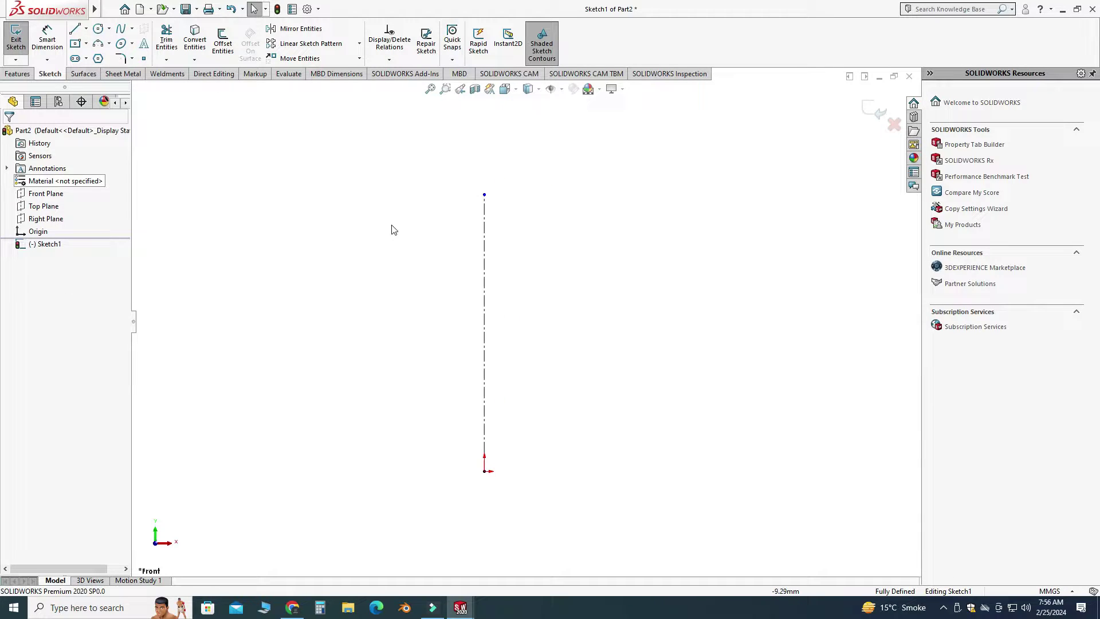
{"action": "left_click", "coordinate": [48, 44]}
{"action": "left_click", "coordinate": [483, 271]}
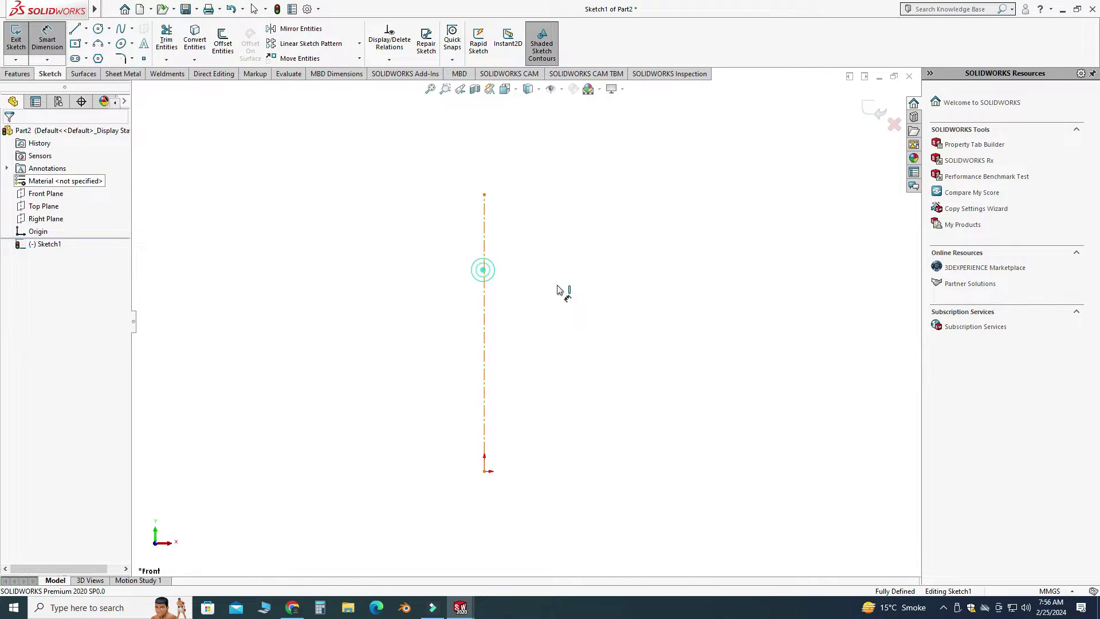
{"action": "left_click", "coordinate": [604, 297]}
{"action": "type", "text": "5"}
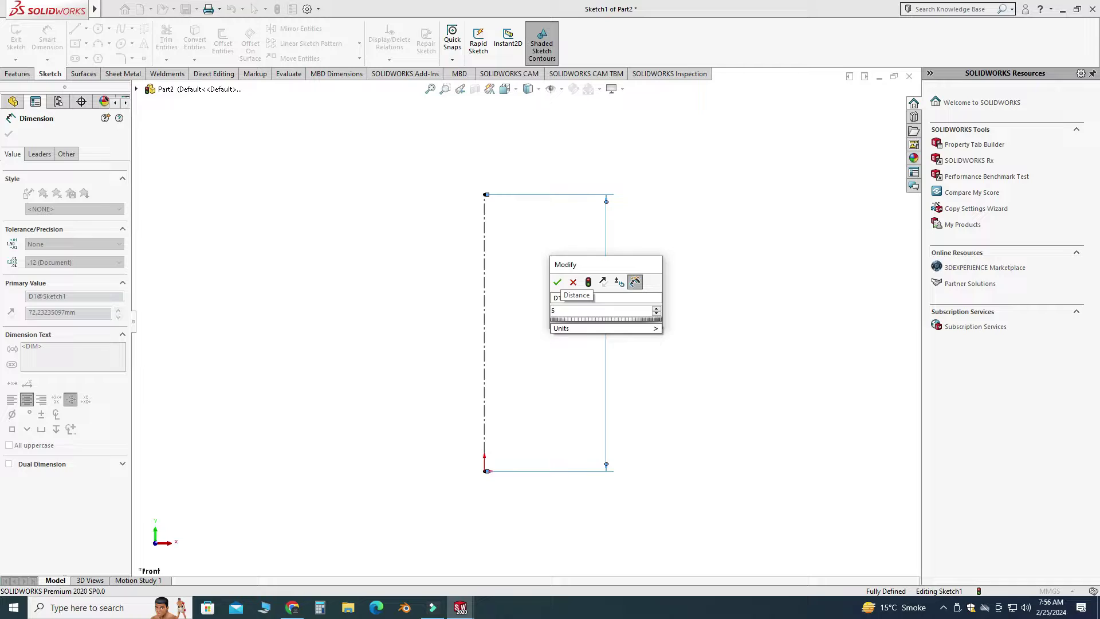
{"action": "type", "text": "0"}
{"action": "key", "text": "Return"}
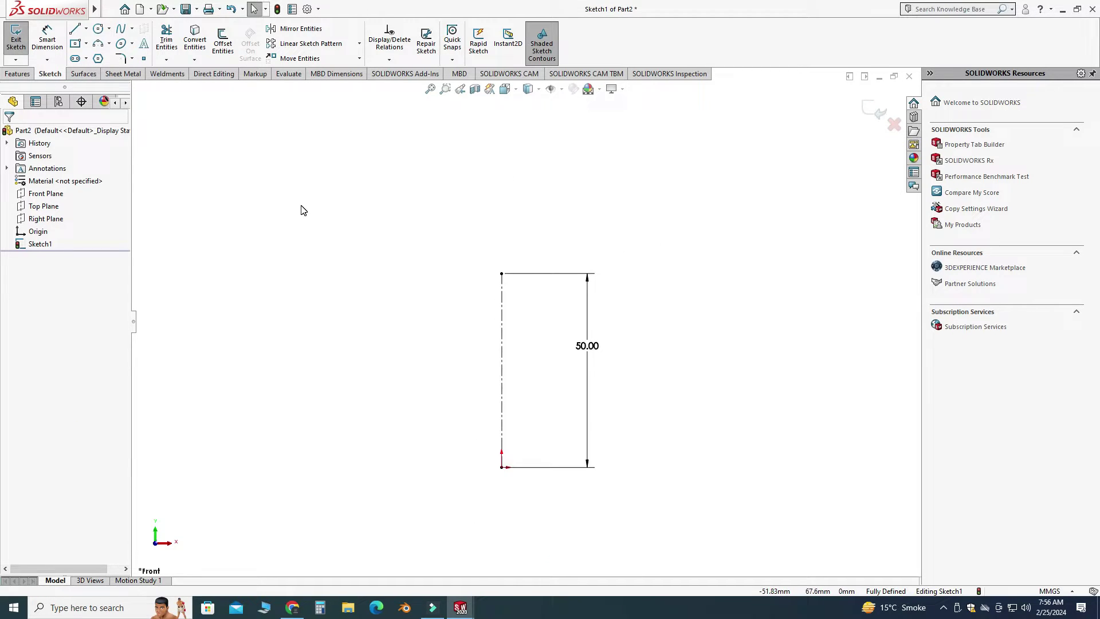
Draw the U profile's right outer side, bottom edge and left outer side at the centerline top.
{"action": "left_click", "coordinate": [86, 29]}
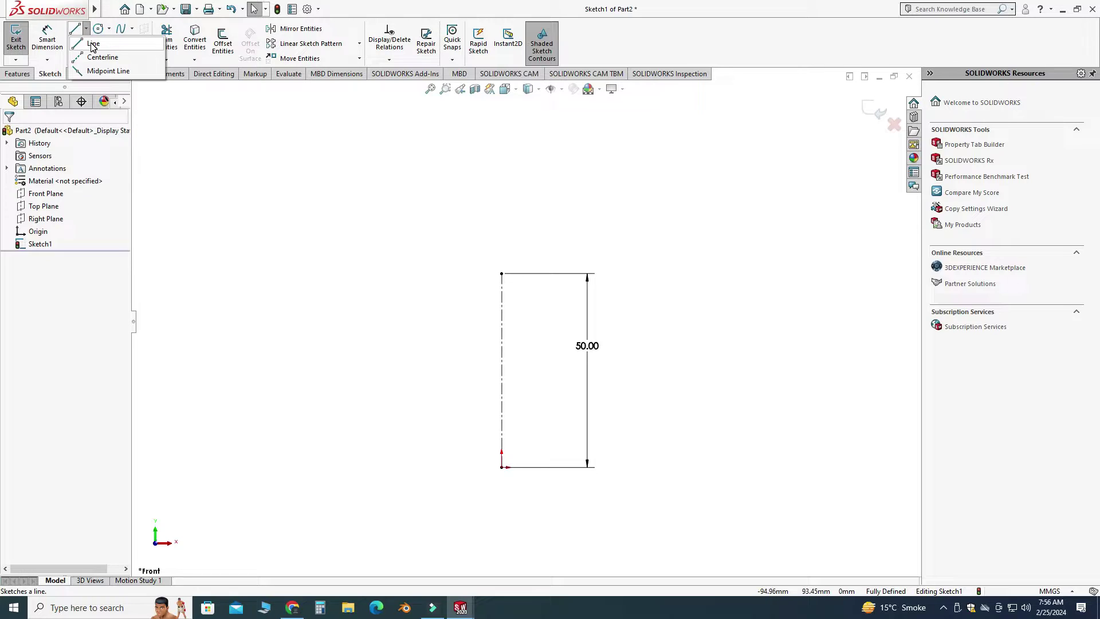
{"action": "left_click", "coordinate": [92, 45]}
{"action": "scroll", "coordinate": [524, 241], "scroll_direction": "down", "scroll_amount": 2}
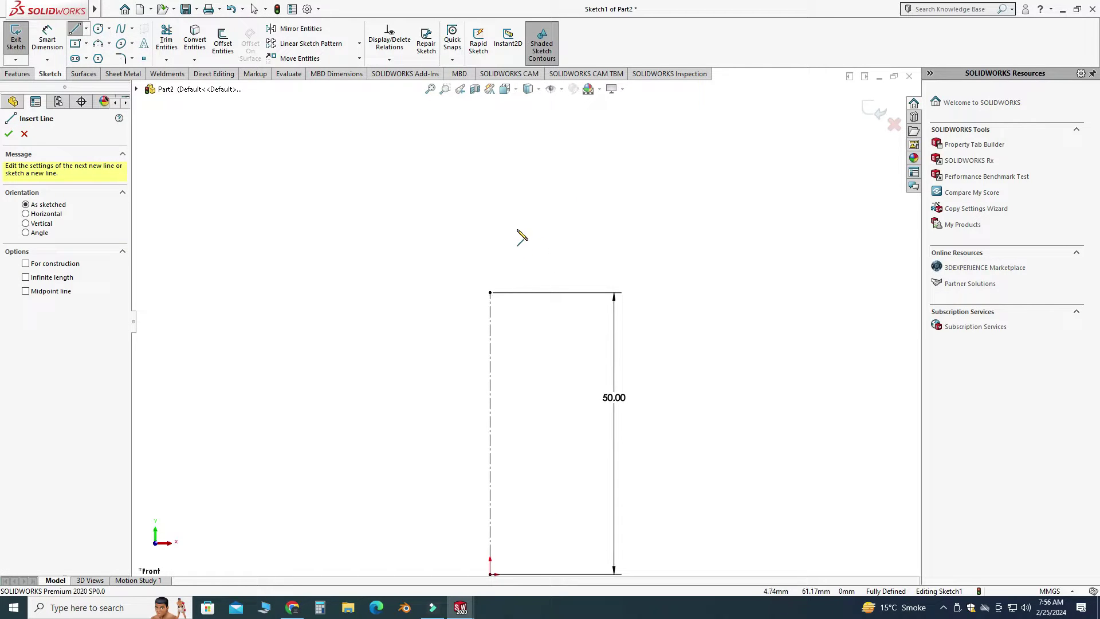
{"action": "left_click", "coordinate": [536, 224]}
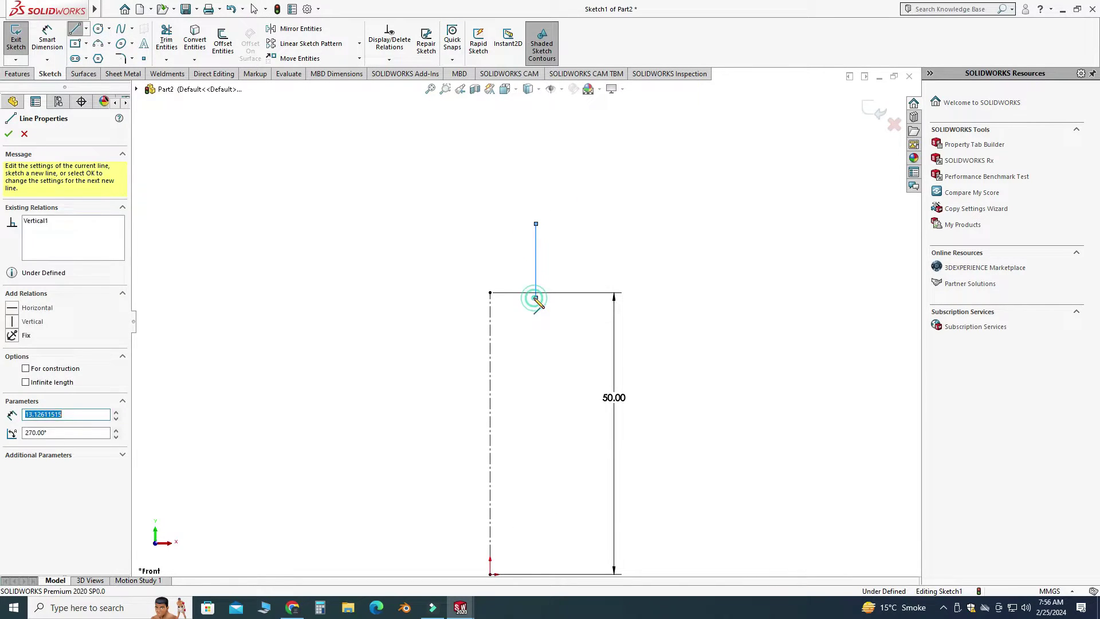
{"action": "left_click", "coordinate": [536, 297]}
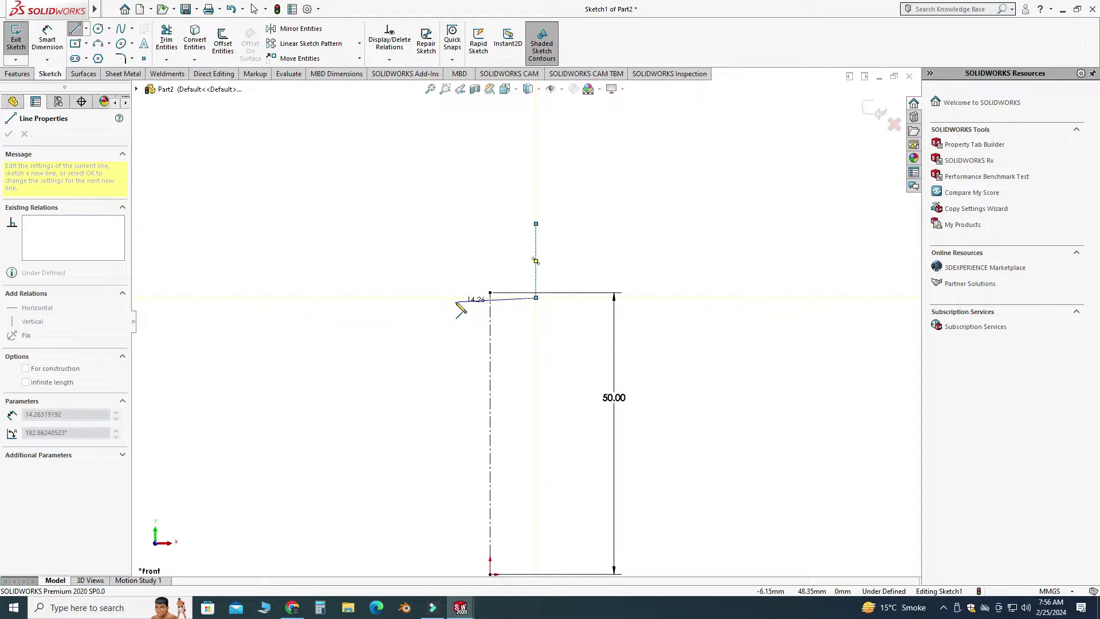
{"action": "left_click", "coordinate": [452, 298]}
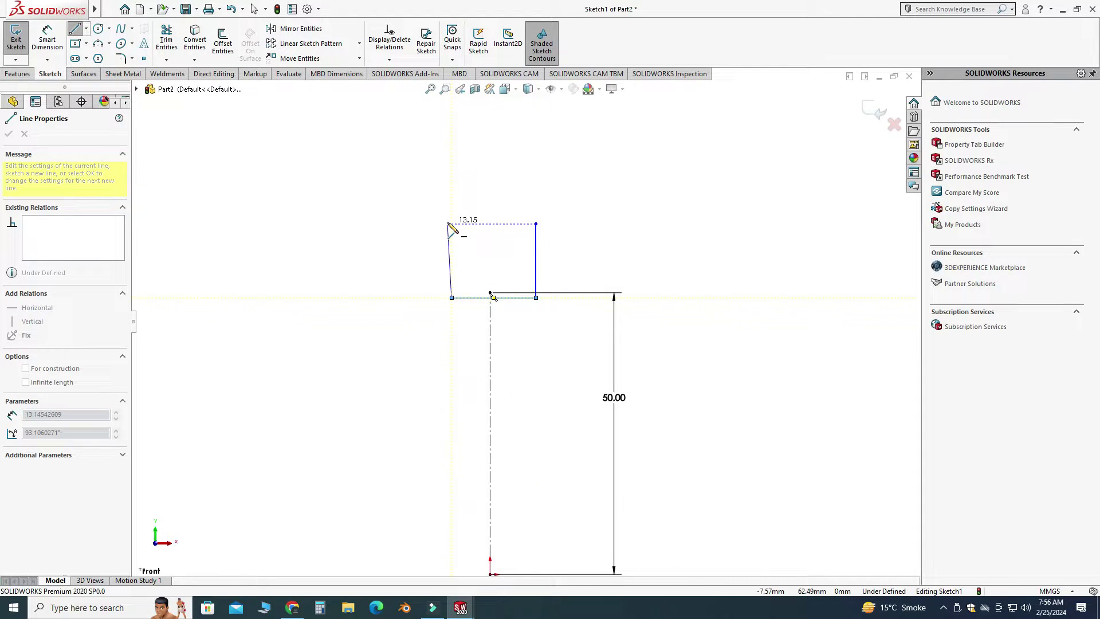
{"action": "left_click", "coordinate": [452, 223]}
Draw the channel walls and floor to close the U profile, then select its bottom edge.
{"action": "left_click", "coordinate": [469, 223]}
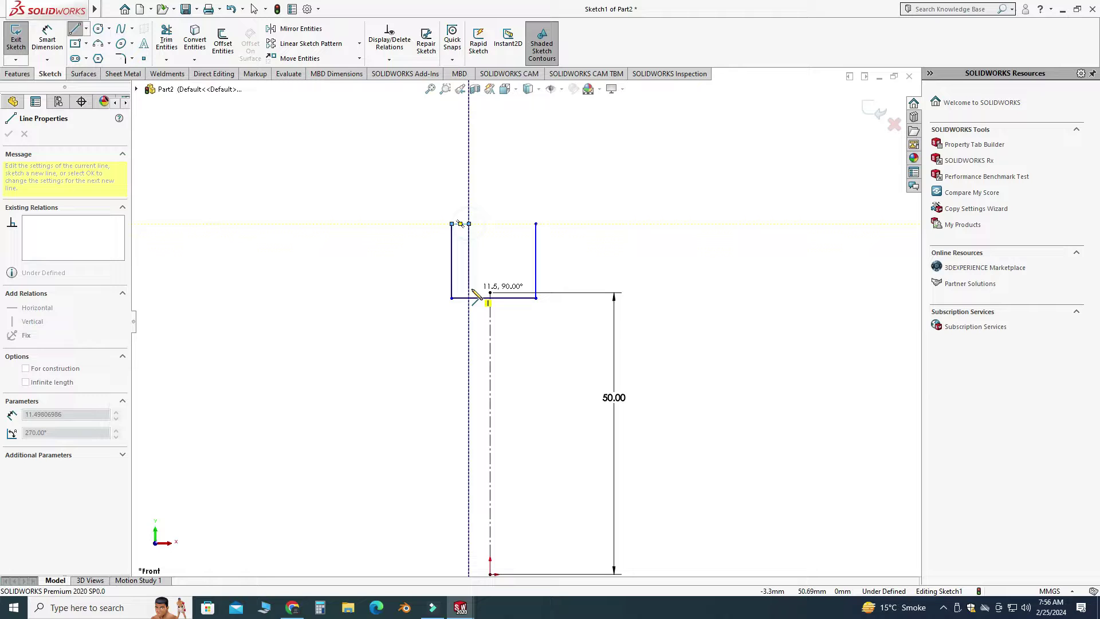
{"action": "left_click", "coordinate": [469, 276]}
{"action": "left_click", "coordinate": [519, 276]}
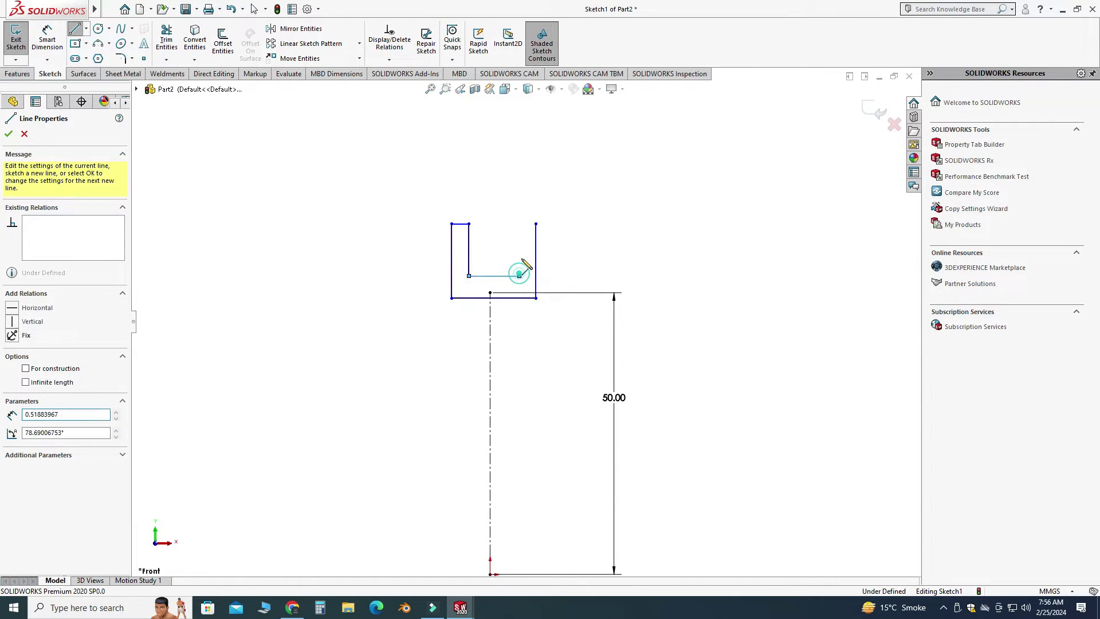
{"action": "left_click", "coordinate": [519, 224]}
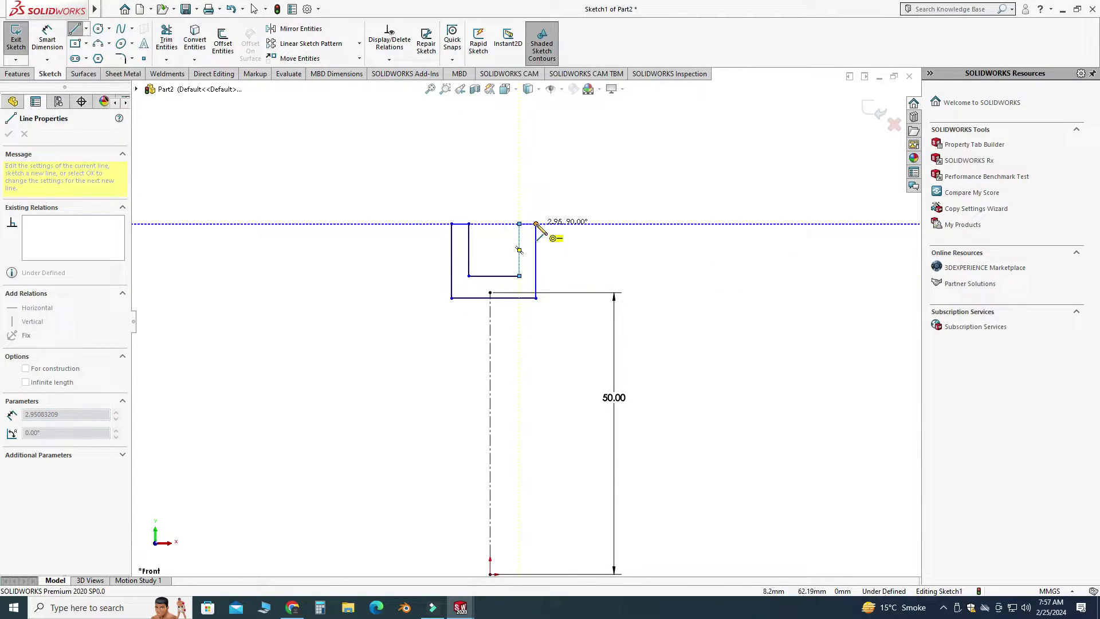
{"action": "left_click", "coordinate": [536, 224]}
{"action": "key", "text": "Escape"}
{"action": "scroll", "coordinate": [507, 255], "scroll_direction": "down", "scroll_amount": 2}
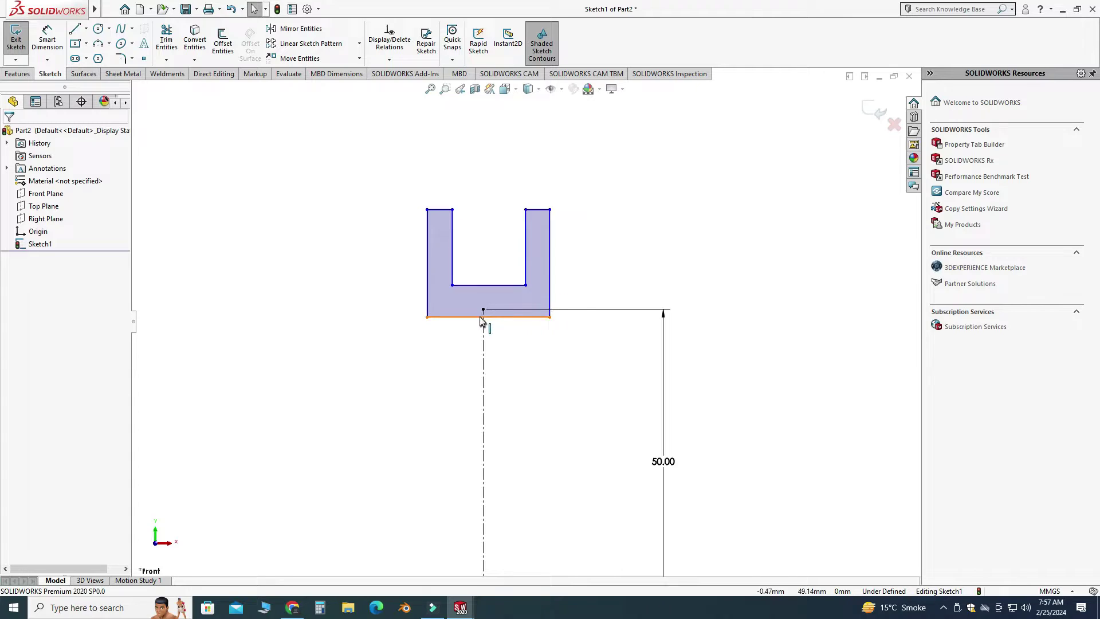
{"action": "scroll", "coordinate": [487, 317], "scroll_direction": "down", "scroll_amount": 2}
{"action": "left_click", "coordinate": [497, 319]}
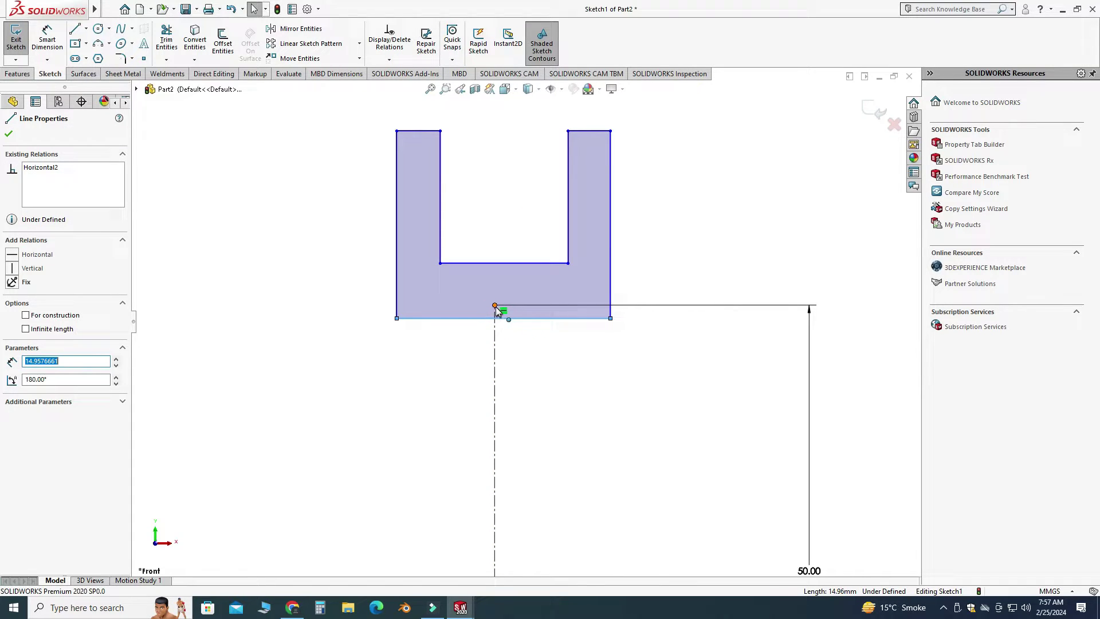
Add a Midpoint relation centering the profile's bottom edge on the origin.
{"action": "left_click", "coordinate": [495, 305], "text": "ctrl"}
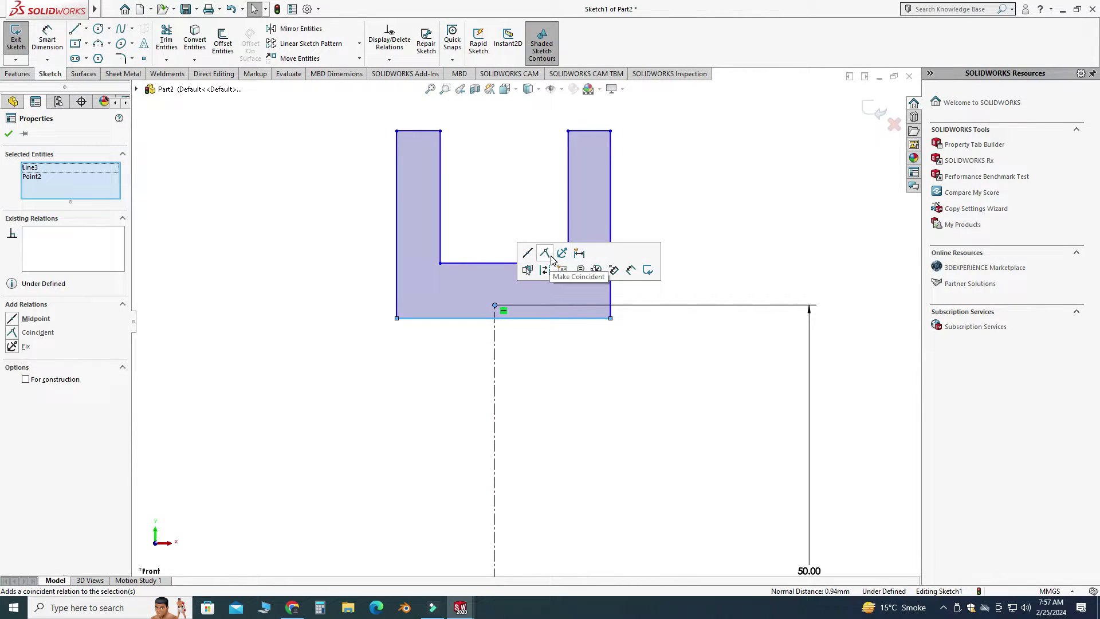
{"action": "left_click", "coordinate": [528, 252]}
{"action": "left_click", "coordinate": [471, 238]}
{"action": "scroll", "coordinate": [496, 197], "scroll_direction": "up", "scroll_amount": 3}
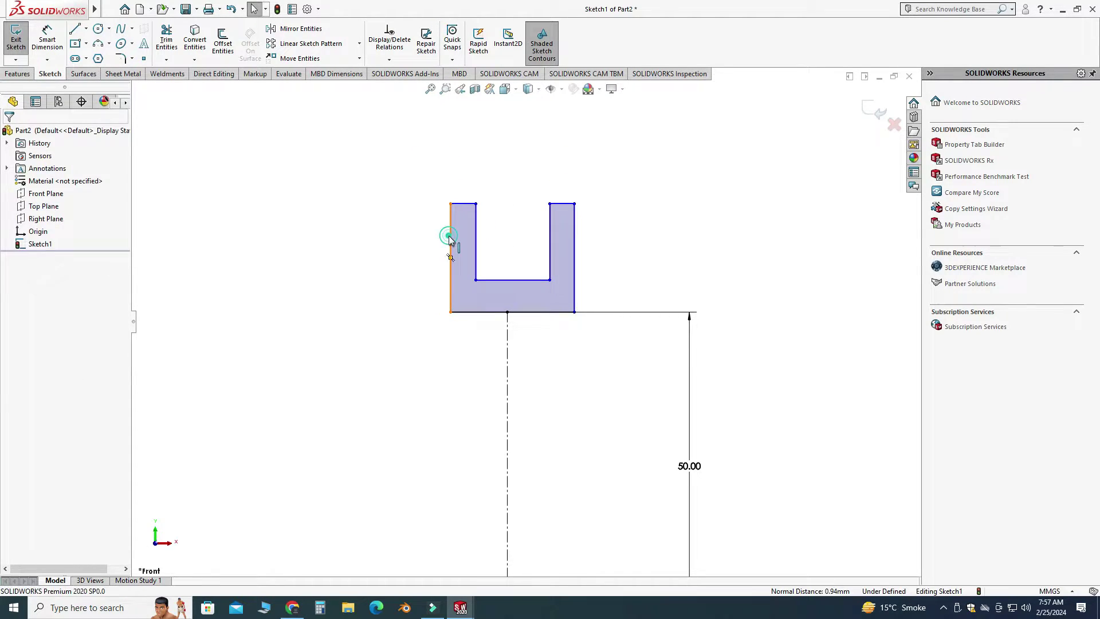
Make the left and right outer legs symmetric about the vertical centerline.
{"action": "left_click", "coordinate": [450, 242]}
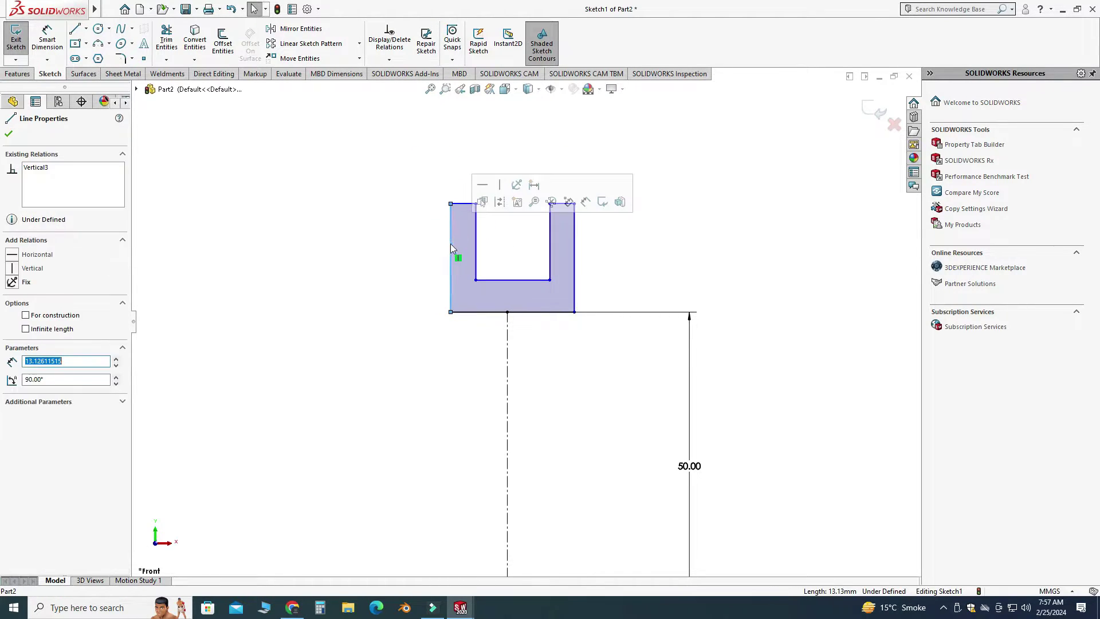
{"action": "left_click", "coordinate": [507, 375], "text": "ctrl"}
{"action": "left_click", "coordinate": [574, 256], "text": "ctrl"}
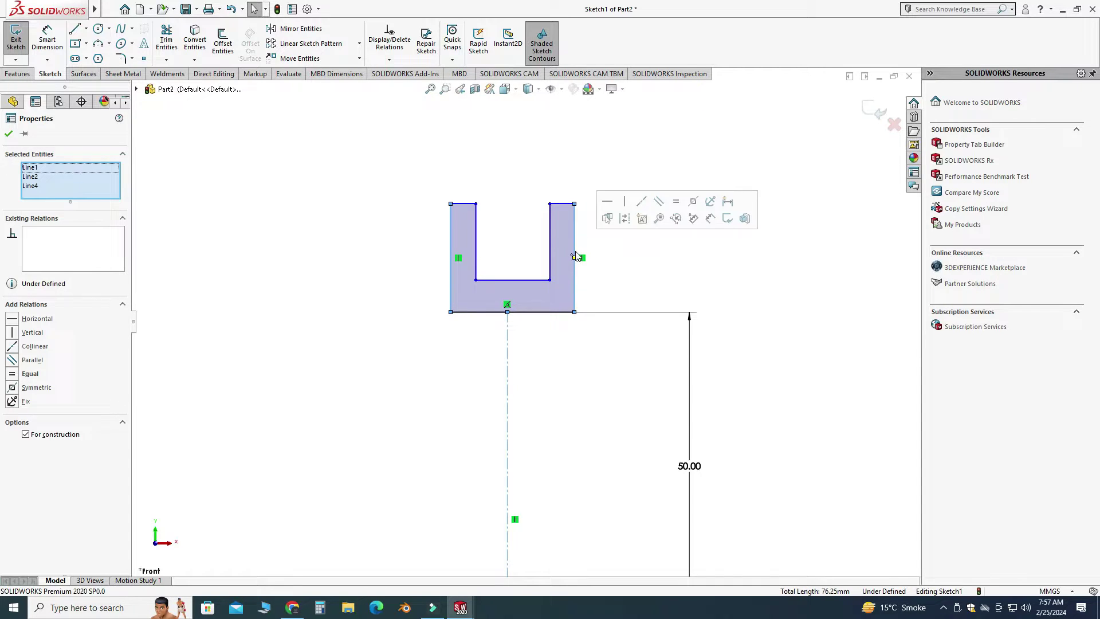
{"action": "left_click", "coordinate": [694, 202]}
{"action": "left_click", "coordinate": [602, 201]}
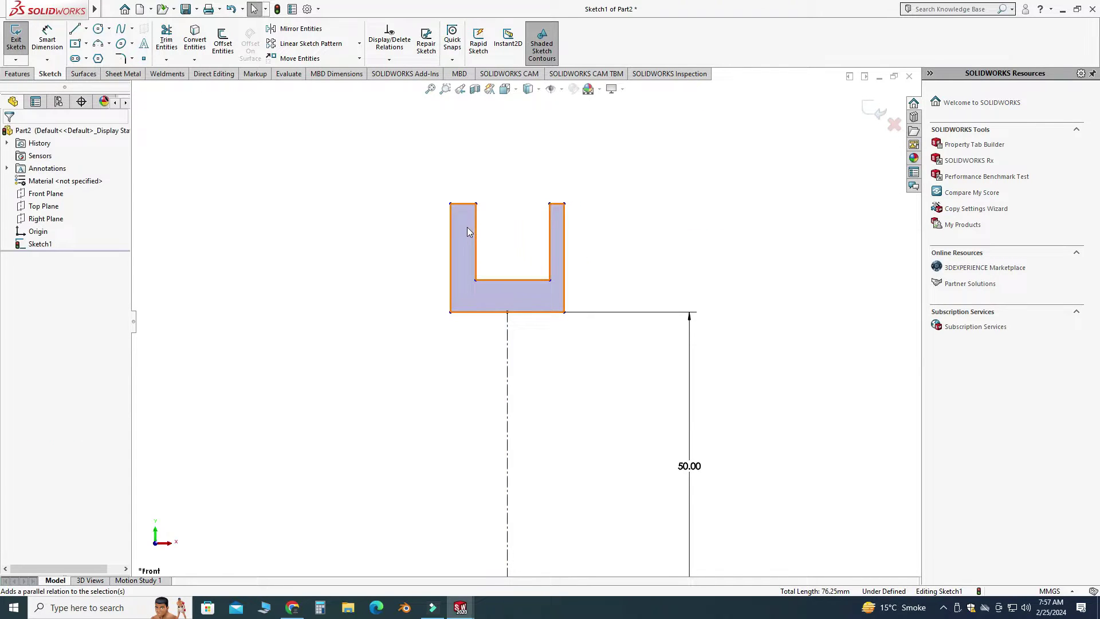
Make the inner channel walls symmetric about the vertical centerline.
{"action": "left_click", "coordinate": [475, 237]}
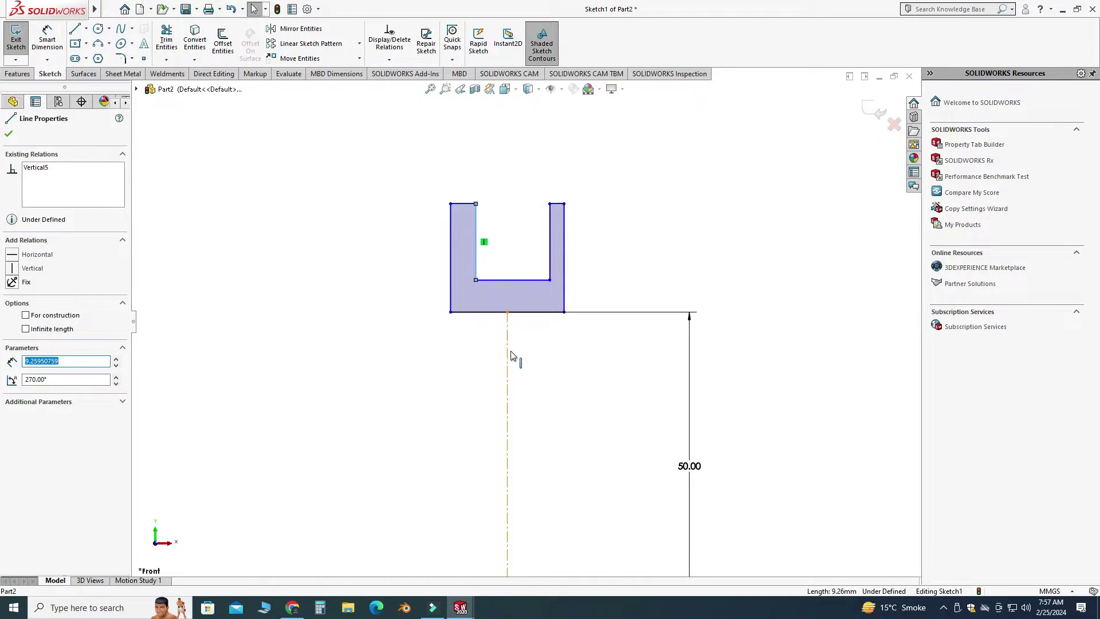
{"action": "left_click", "coordinate": [507, 369], "text": "ctrl"}
{"action": "left_click", "coordinate": [548, 254], "text": "ctrl"}
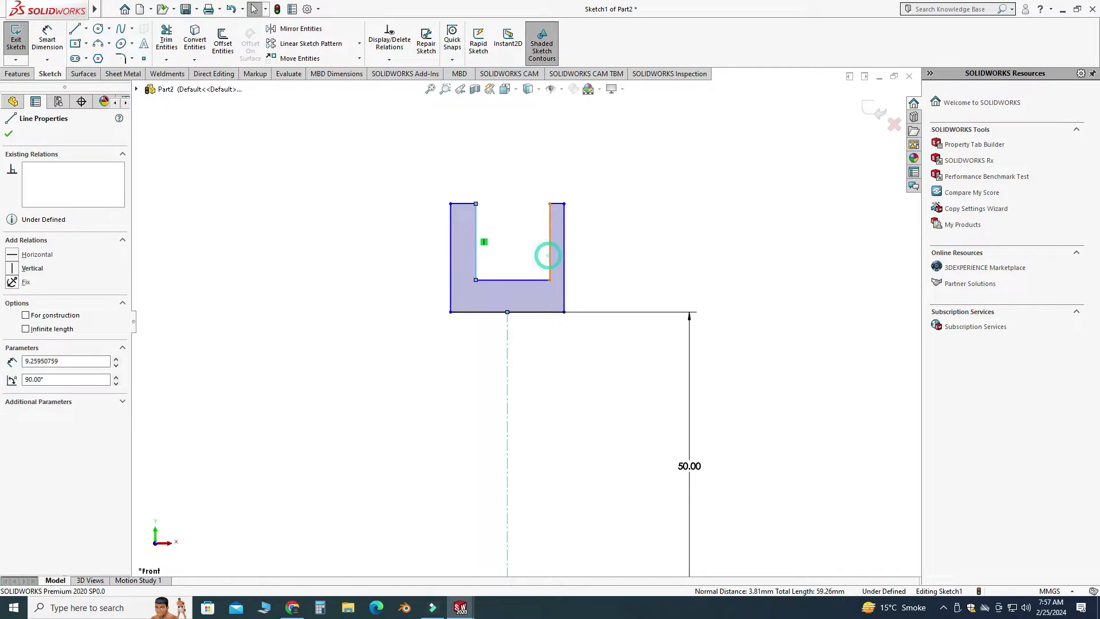
{"action": "left_click", "coordinate": [667, 205]}
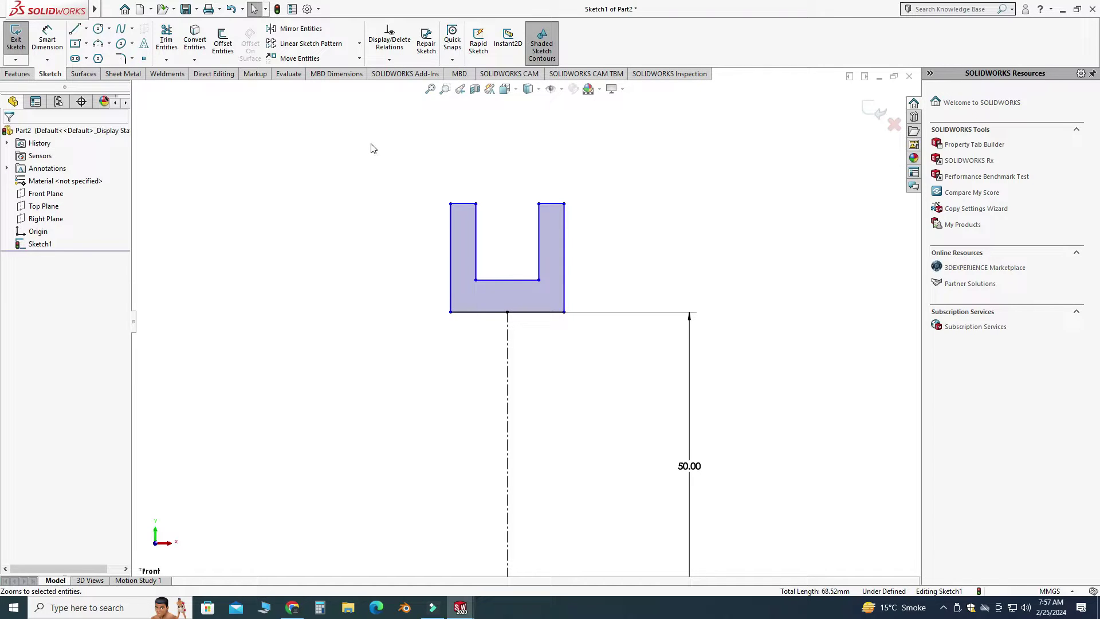
Dimension the channel floor thickness to 2 mm and the left leg height to 6 mm.
{"action": "left_click", "coordinate": [47, 40]}
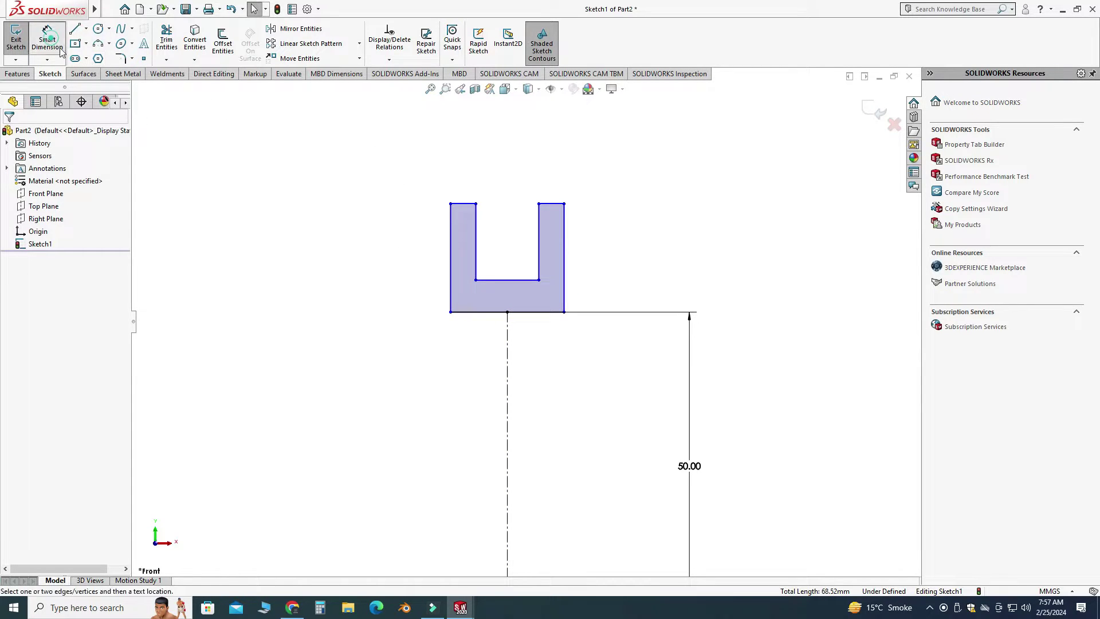
{"action": "left_click", "coordinate": [516, 285]}
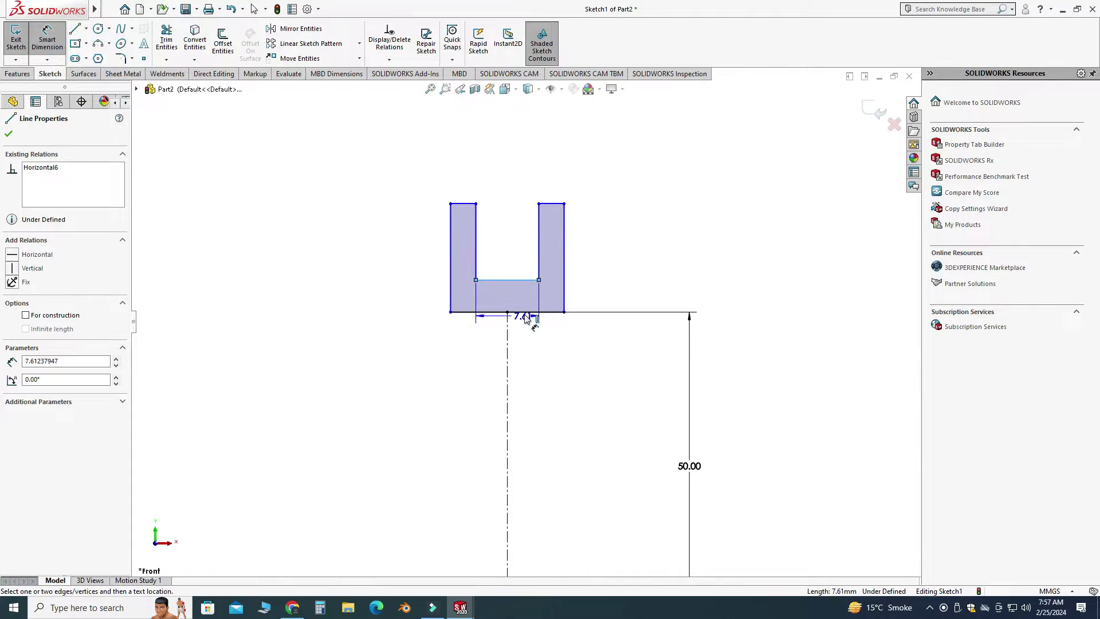
{"action": "left_click", "coordinate": [564, 312]}
{"action": "left_click", "coordinate": [626, 290]}
{"action": "type", "text": "2"}
{"action": "key", "text": "Return"}
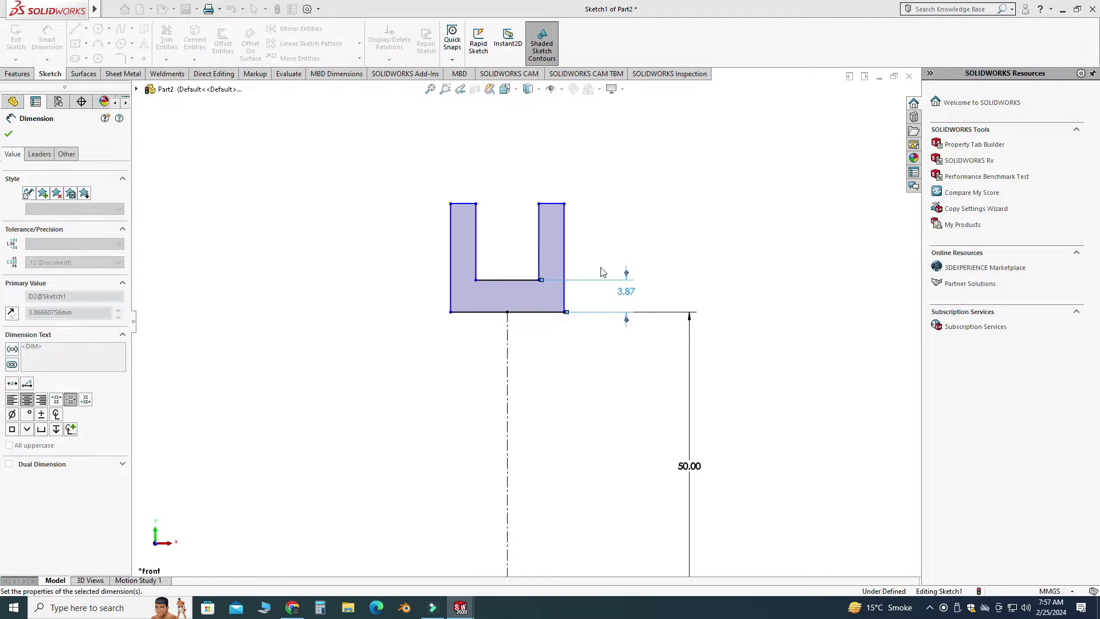
{"action": "left_click", "coordinate": [452, 225]}
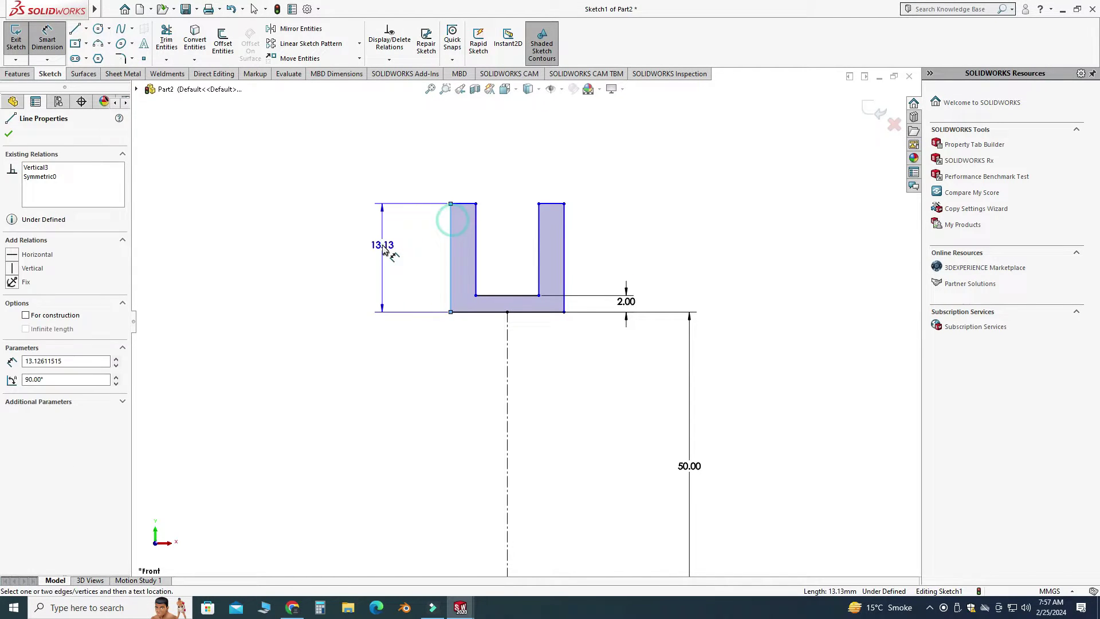
{"action": "left_click", "coordinate": [383, 247]}
{"action": "type", "text": "6.00mm"}
{"action": "key", "text": "Return"}
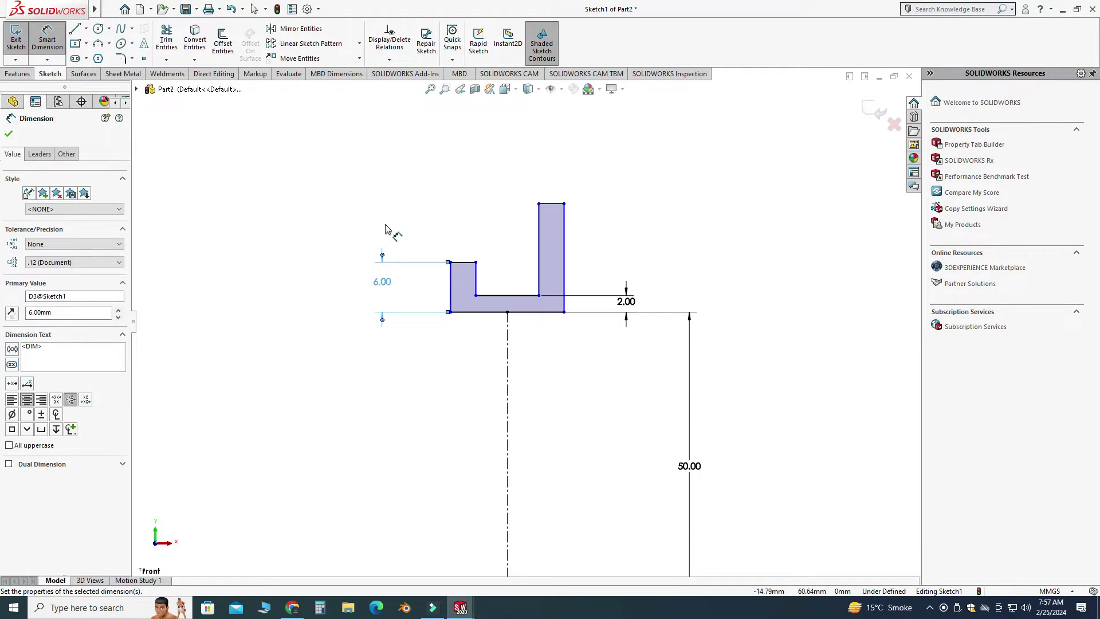
{"action": "left_click", "coordinate": [381, 216]}
Add an Equal relation between the two outer legs.
{"action": "left_click", "coordinate": [452, 280]}
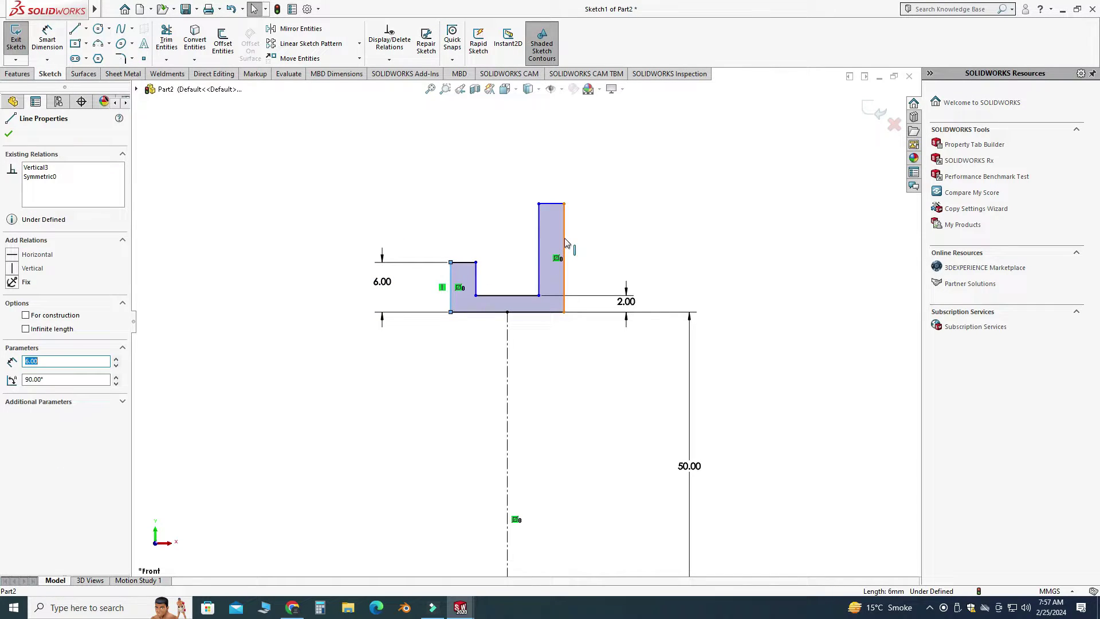
{"action": "left_click", "coordinate": [566, 242], "text": "ctrl"}
{"action": "left_click", "coordinate": [694, 184]}
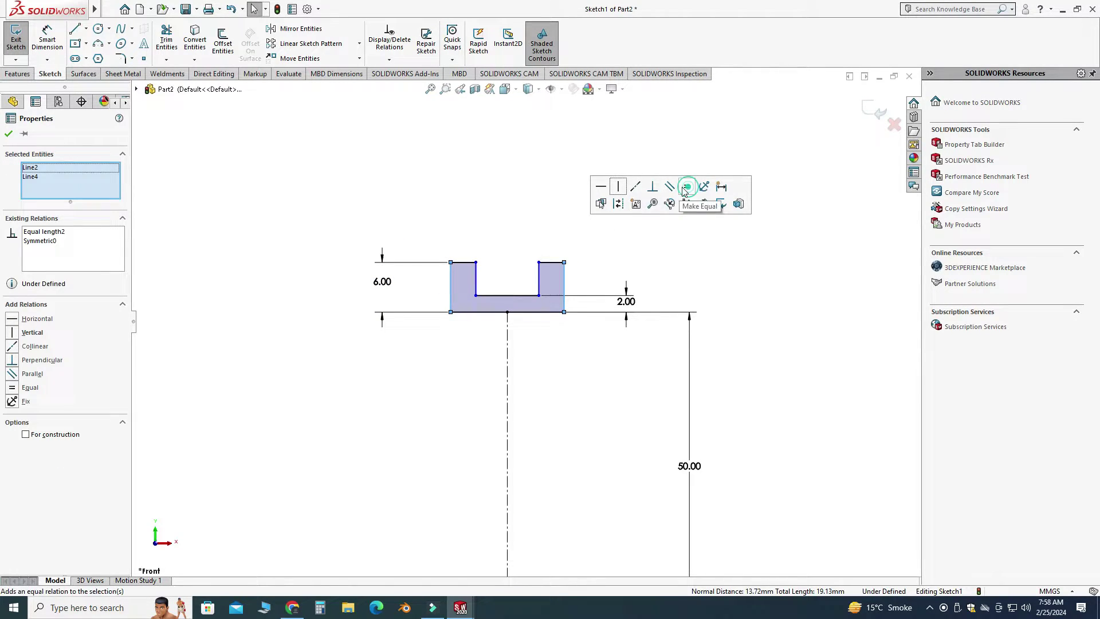
{"action": "left_click", "coordinate": [546, 185]}
Dimension the profile's overall width to 14 mm.
{"action": "left_click", "coordinate": [48, 38]}
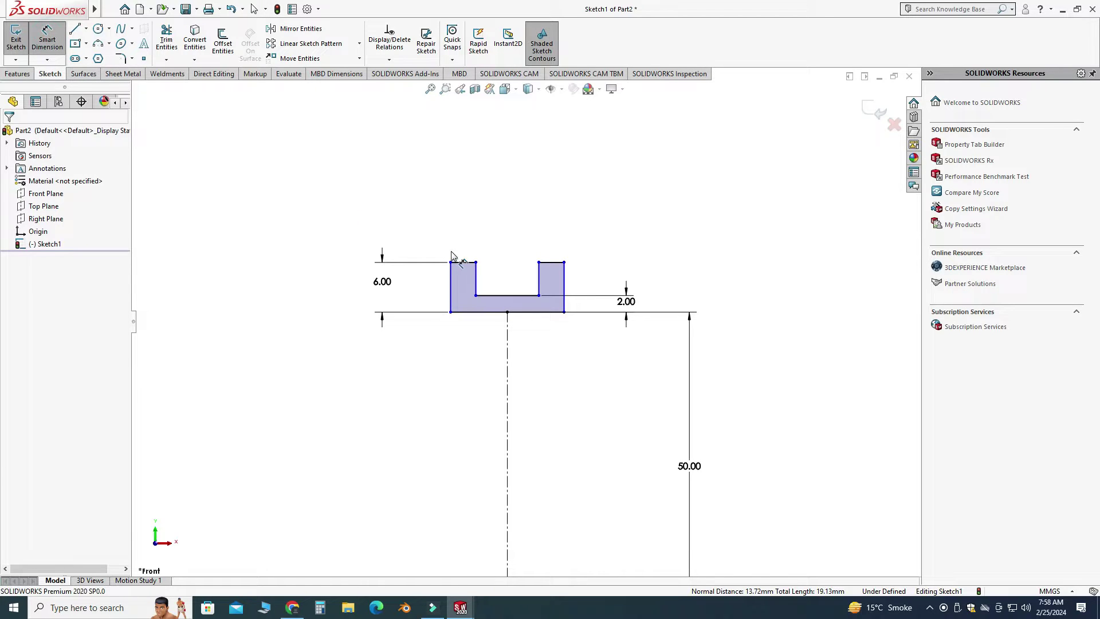
{"action": "left_click", "coordinate": [449, 283]}
{"action": "left_click", "coordinate": [565, 284]}
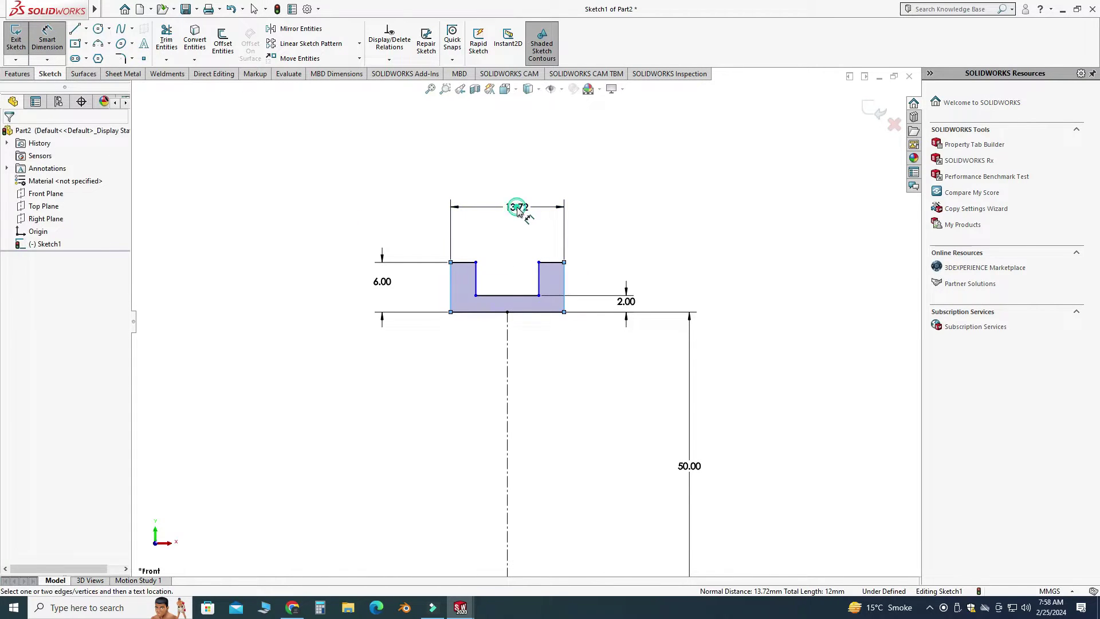
{"action": "left_click", "coordinate": [521, 213]}
{"action": "type", "text": "14"}
{"action": "key", "text": "Return"}
{"action": "key", "text": "Escape"}
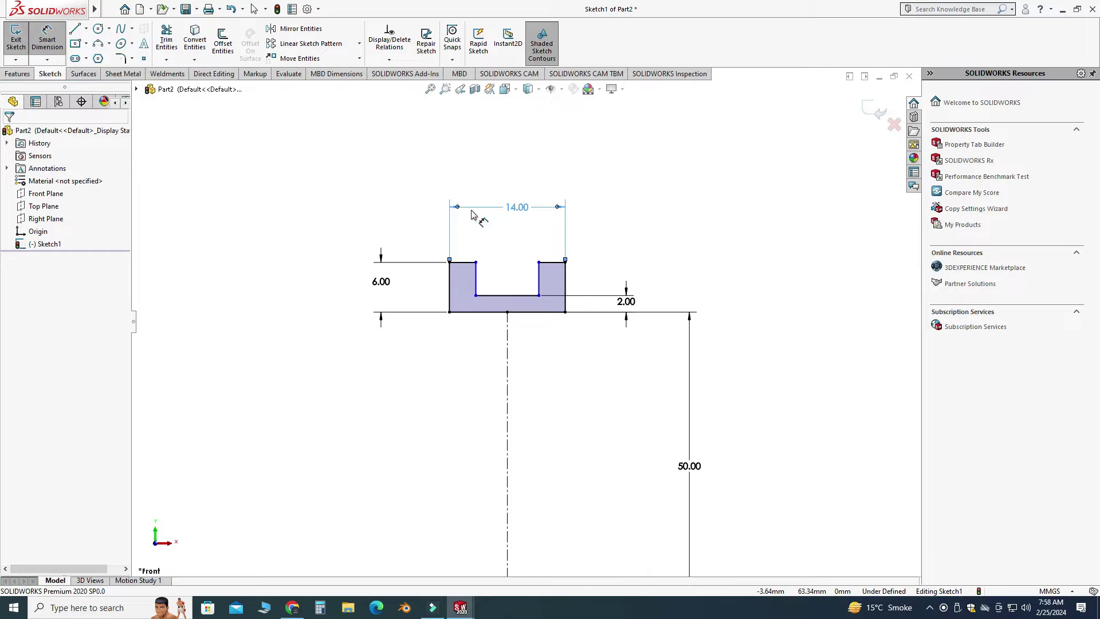
Dimension the inner channel width to 7 mm.
{"action": "mouse_move", "coordinate": [477, 276]}
{"action": "left_mouse_down"}
{"action": "mouse_move", "coordinate": [504, 280]}
{"action": "mouse_move", "coordinate": [485, 281]}
{"action": "left_mouse_up"}
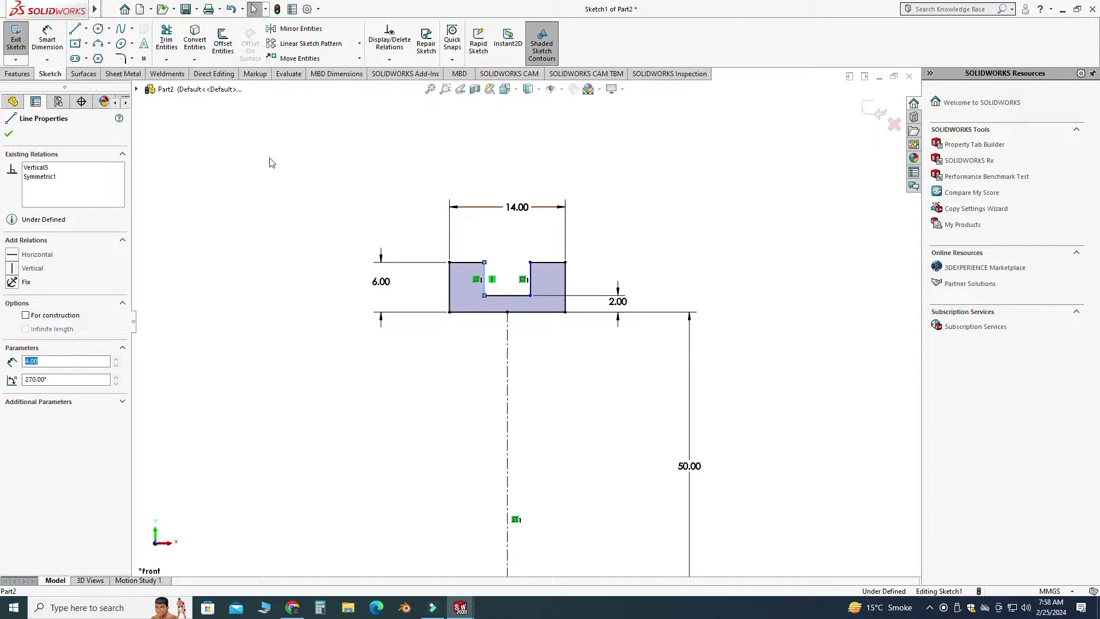
{"action": "left_click", "coordinate": [48, 39]}
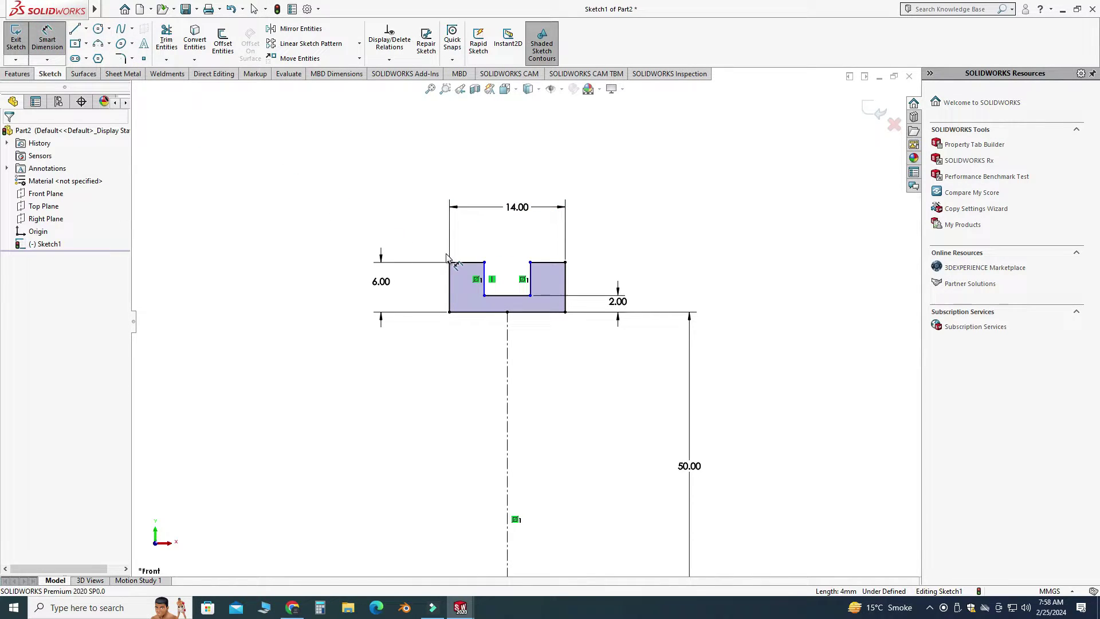
{"action": "left_click", "coordinate": [530, 291]}
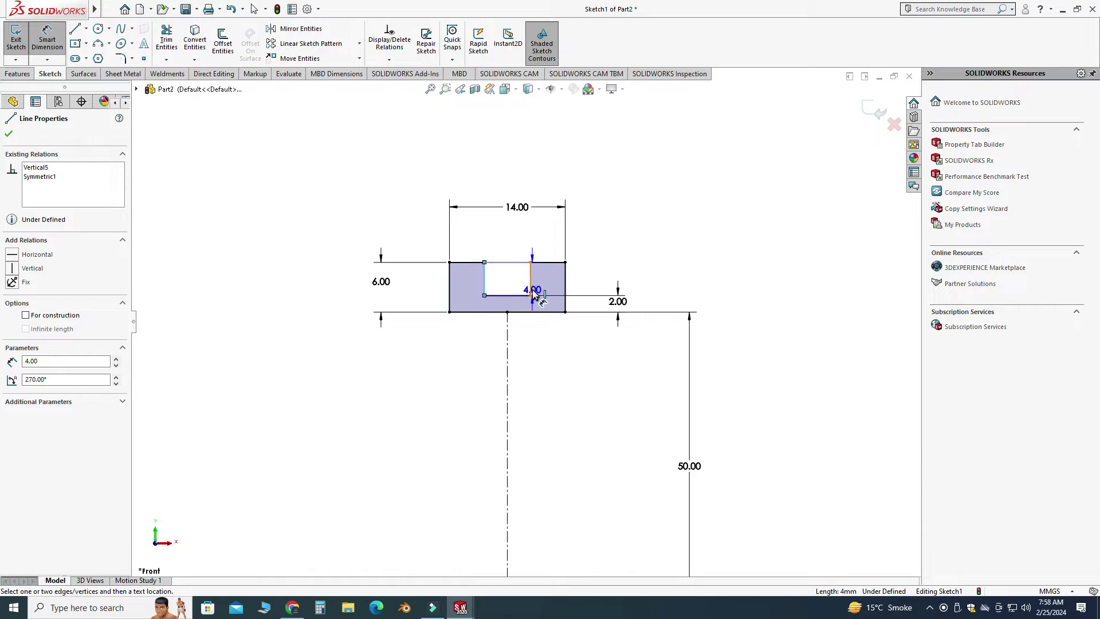
{"action": "left_click", "coordinate": [484, 280]}
{"action": "left_click", "coordinate": [504, 232]}
{"action": "type", "text": "7"}
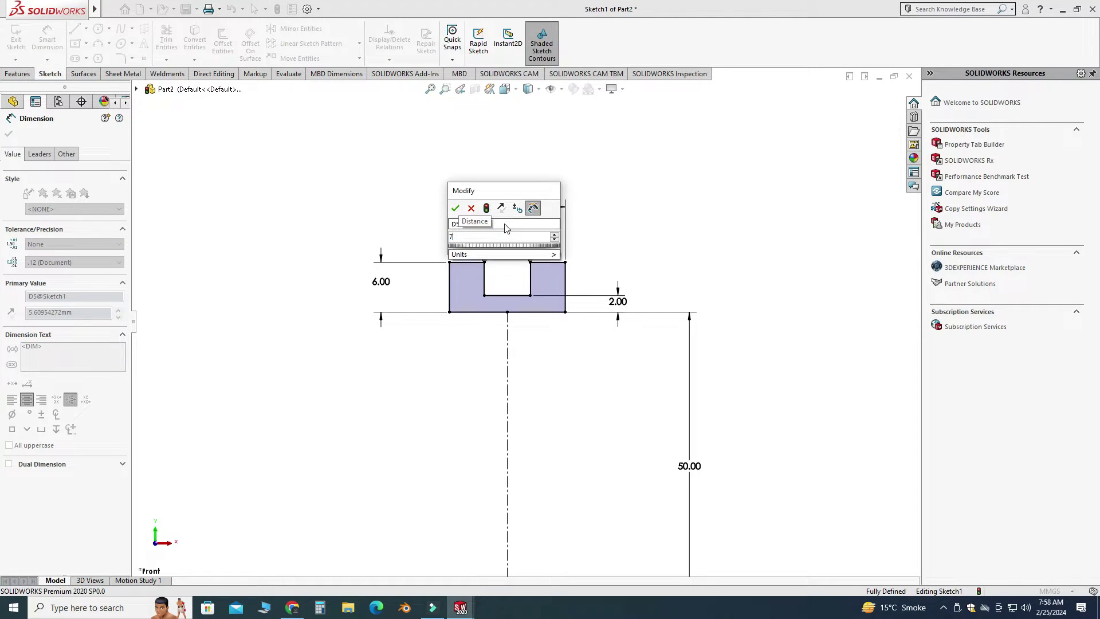
{"action": "key", "text": "Return"}
{"action": "key", "text": "Escape"}
Draw a horizontal construction centerline extending from the origin.
{"action": "key", "text": "z"}
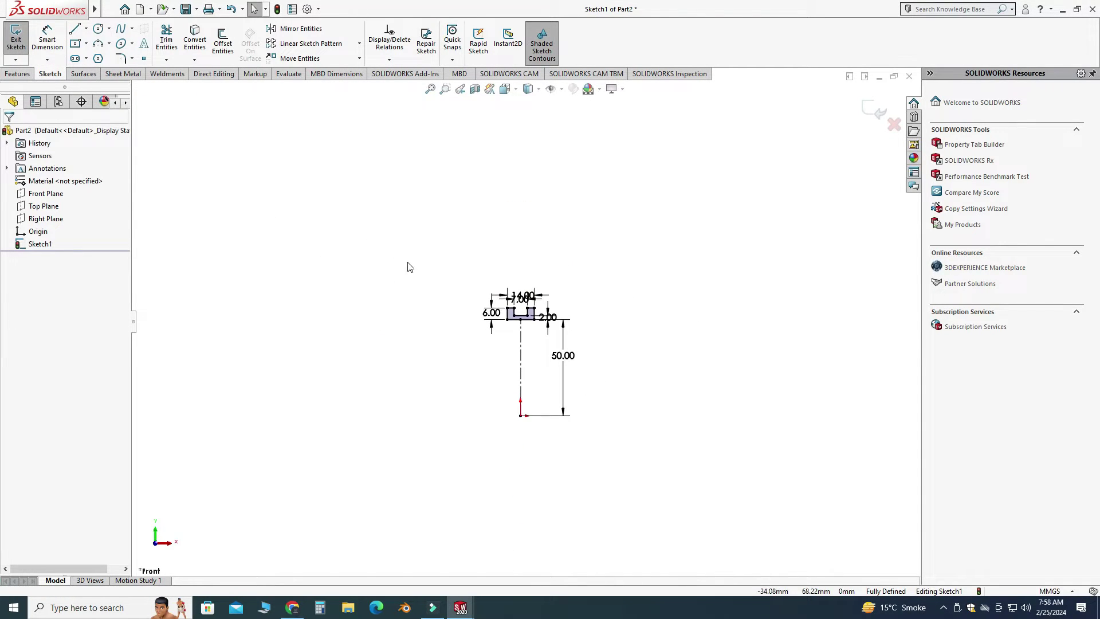
{"action": "mouse_move", "coordinate": [407, 267]}
{"action": "middle_mouse_down"}
{"action": "mouse_move", "coordinate": [493, 312]}
{"action": "mouse_move", "coordinate": [535, 410]}
{"action": "mouse_move", "coordinate": [515, 368]}
{"action": "mouse_move", "coordinate": [511, 382]}
{"action": "middle_mouse_up"}
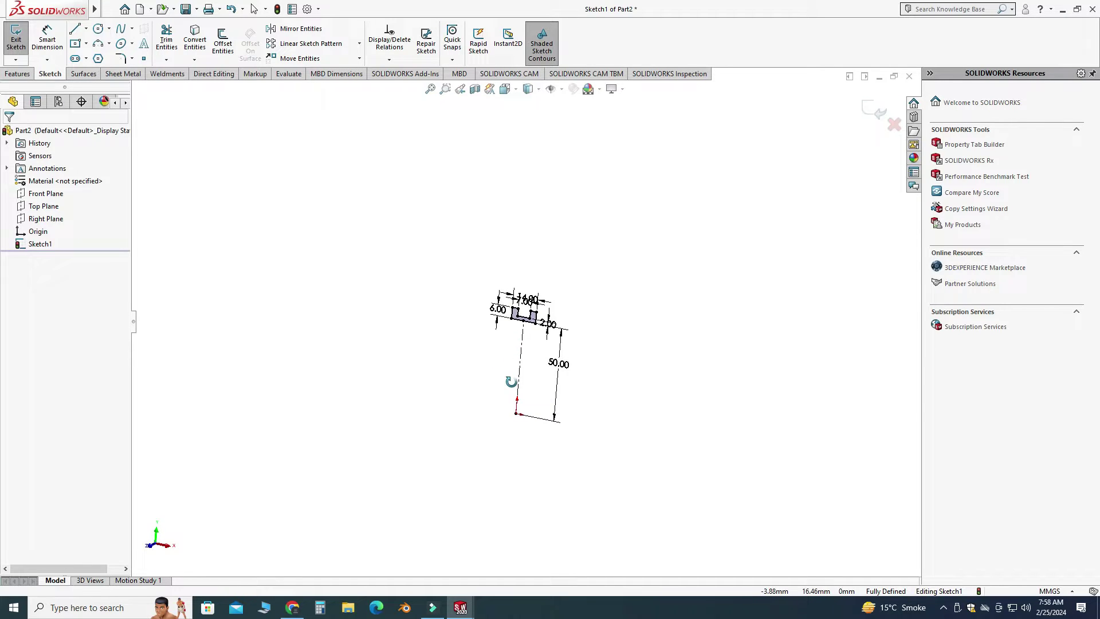
{"action": "scroll", "coordinate": [614, 407], "scroll_direction": "down", "scroll_amount": 3}
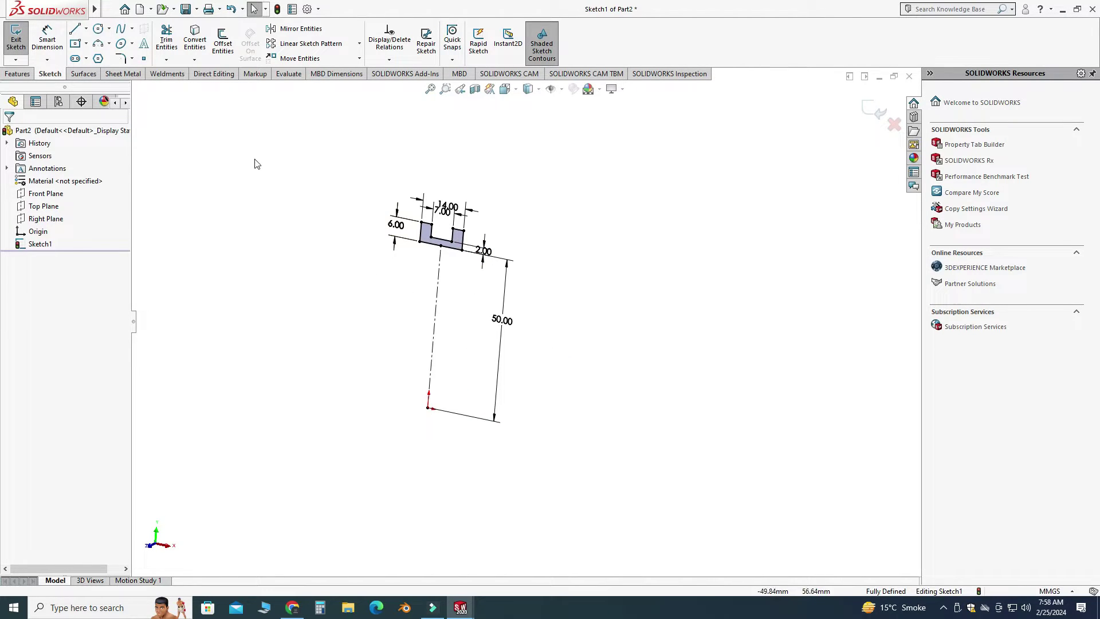
{"action": "left_click", "coordinate": [86, 28]}
{"action": "left_click", "coordinate": [99, 52]}
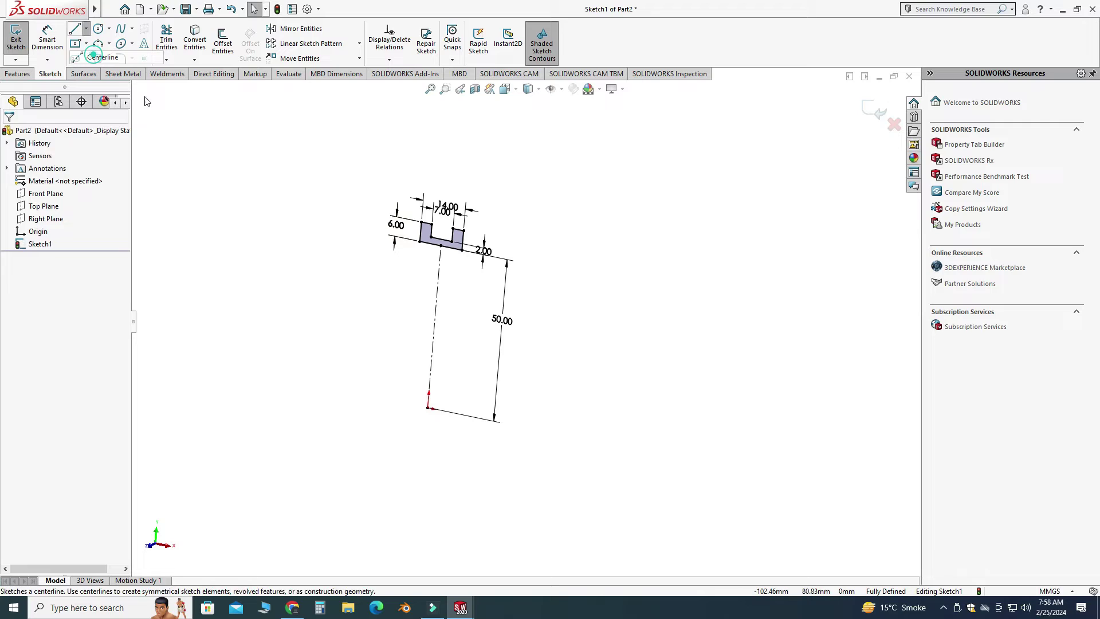
{"action": "left_click", "coordinate": [428, 408]}
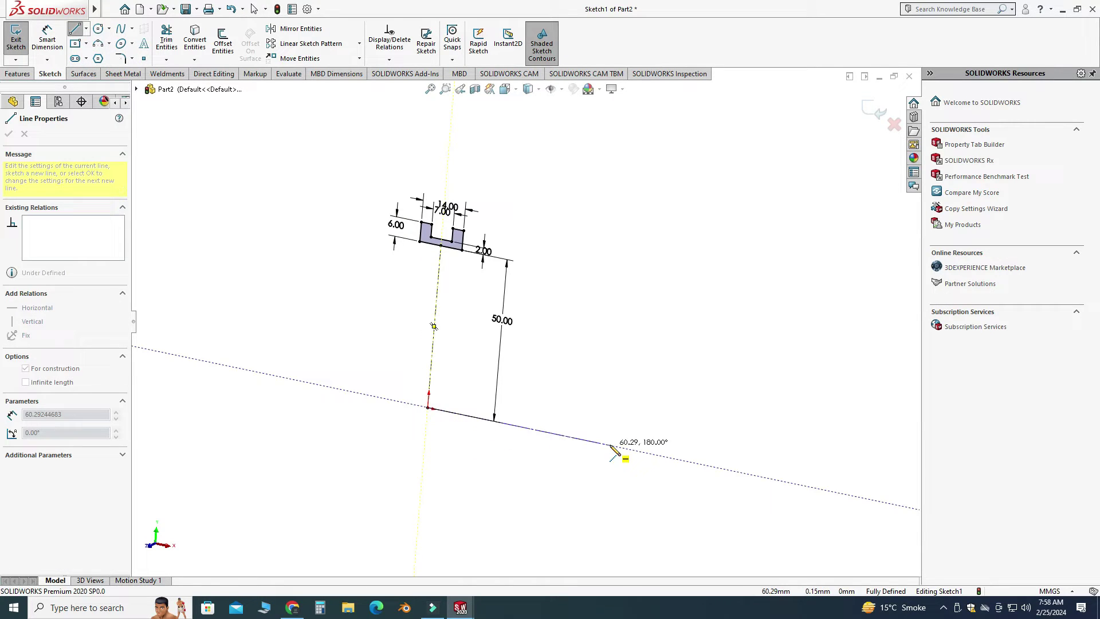
{"action": "left_click", "coordinate": [609, 445]}
{"action": "key", "text": "Escape"}
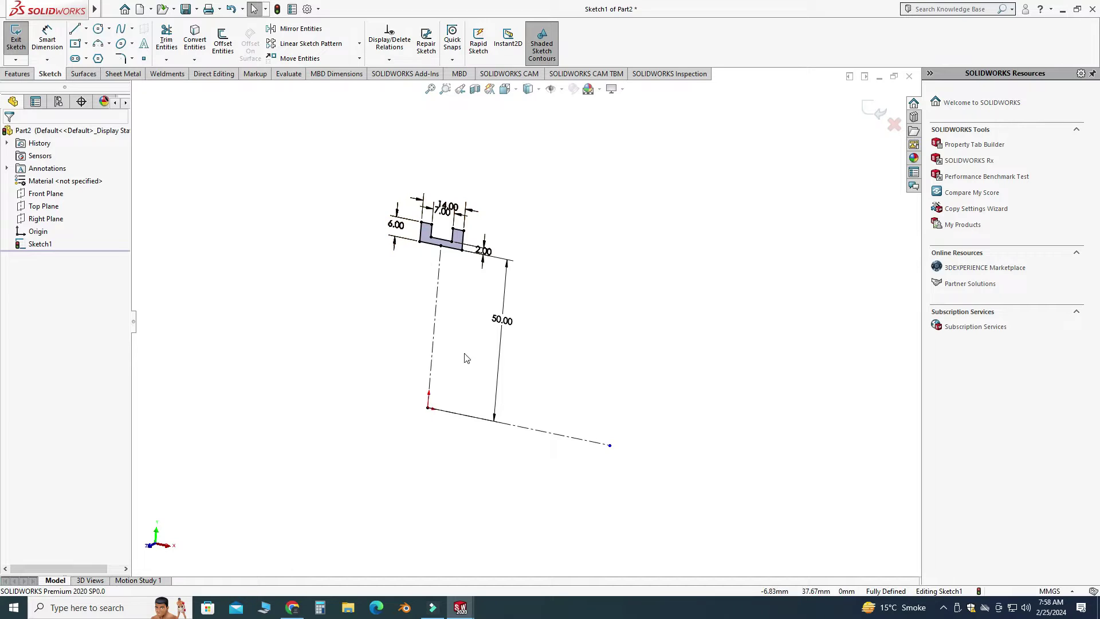
Change the 50.00 vertical centerline dimension to 25 mm.
{"action": "double_click", "coordinate": [502, 324]}
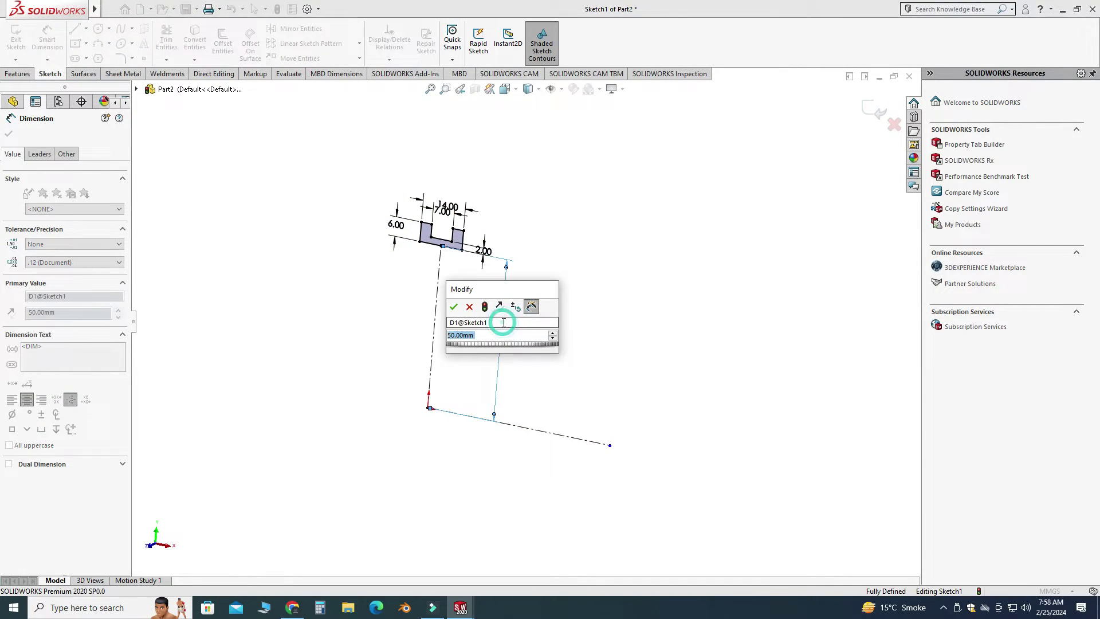
{"action": "type", "text": "25"}
{"action": "key", "text": "Return"}
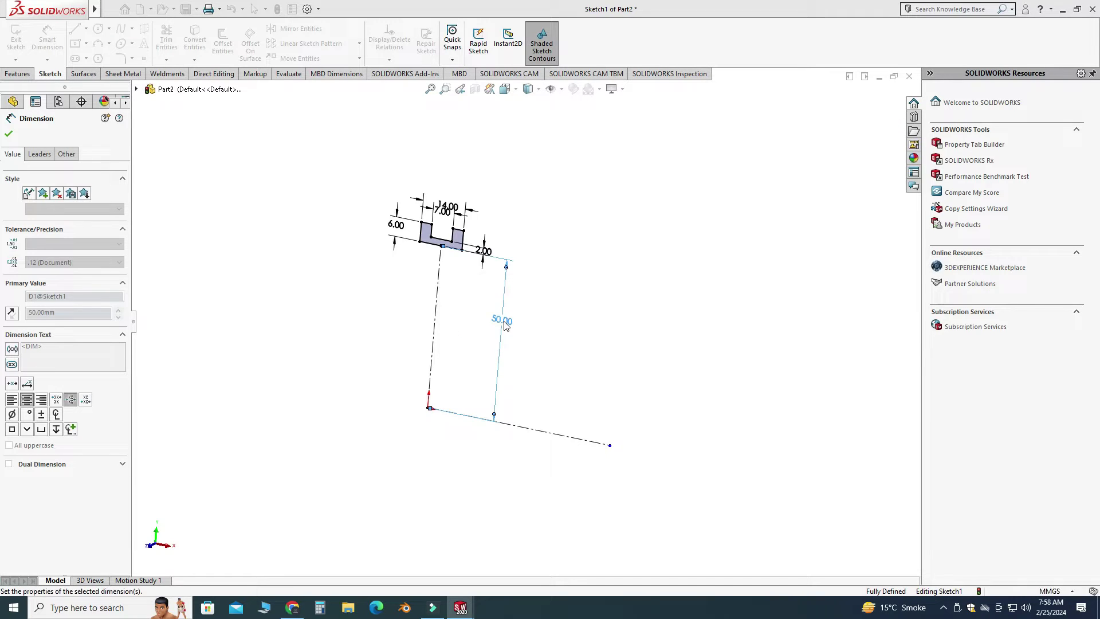
{"action": "key", "text": "Escape"}
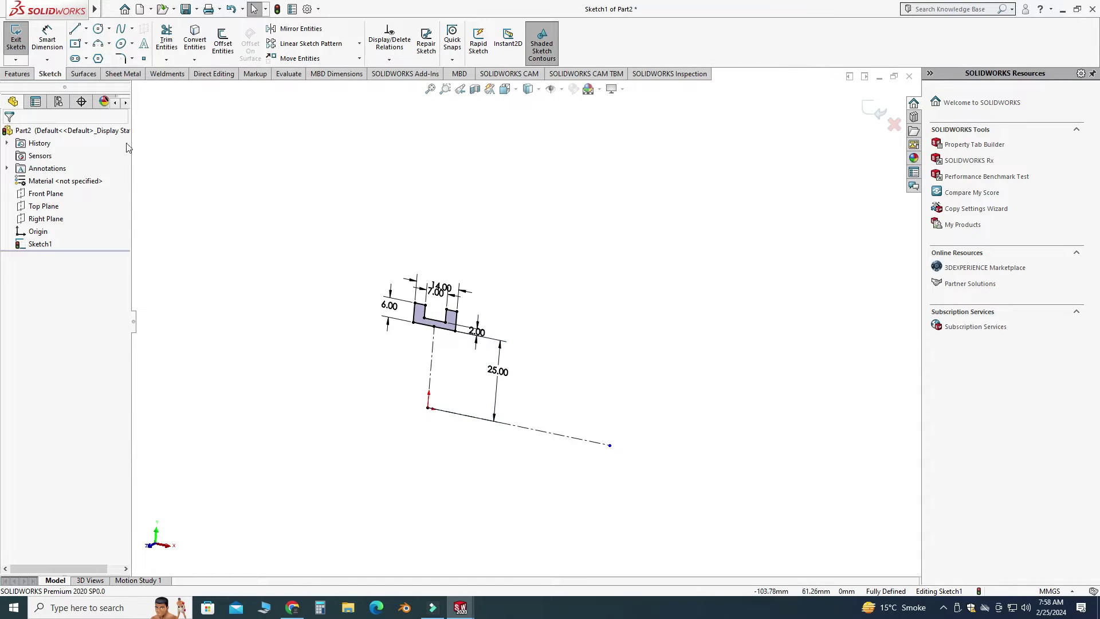
Revolve the U profile 360° about the horizontal centerline to create Revolve1.
{"action": "left_click", "coordinate": [13, 73]}
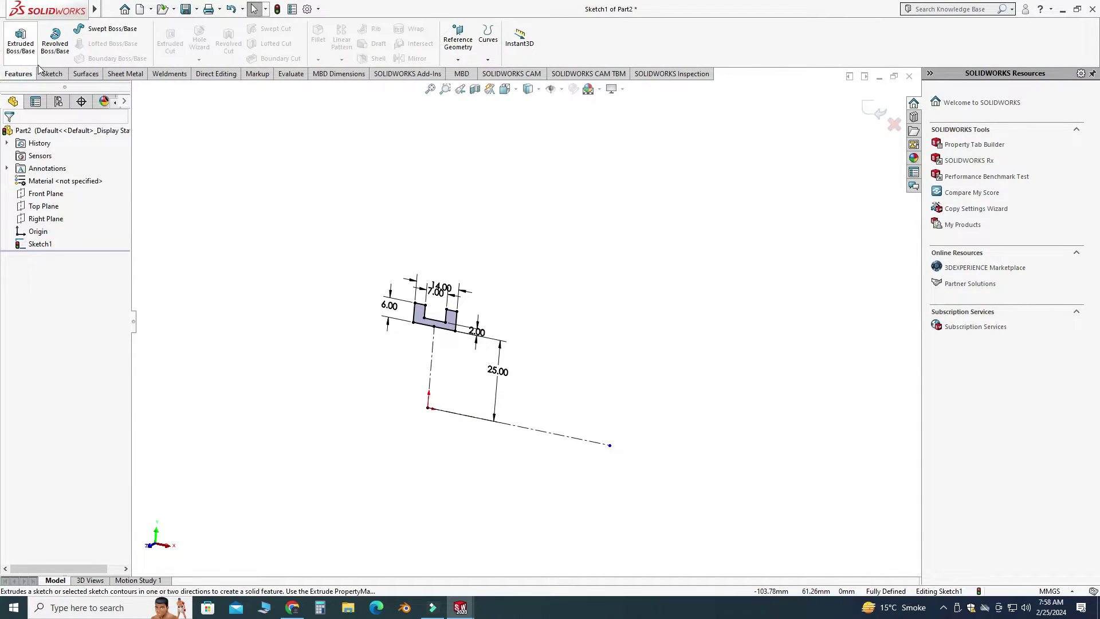
{"action": "left_click", "coordinate": [55, 37]}
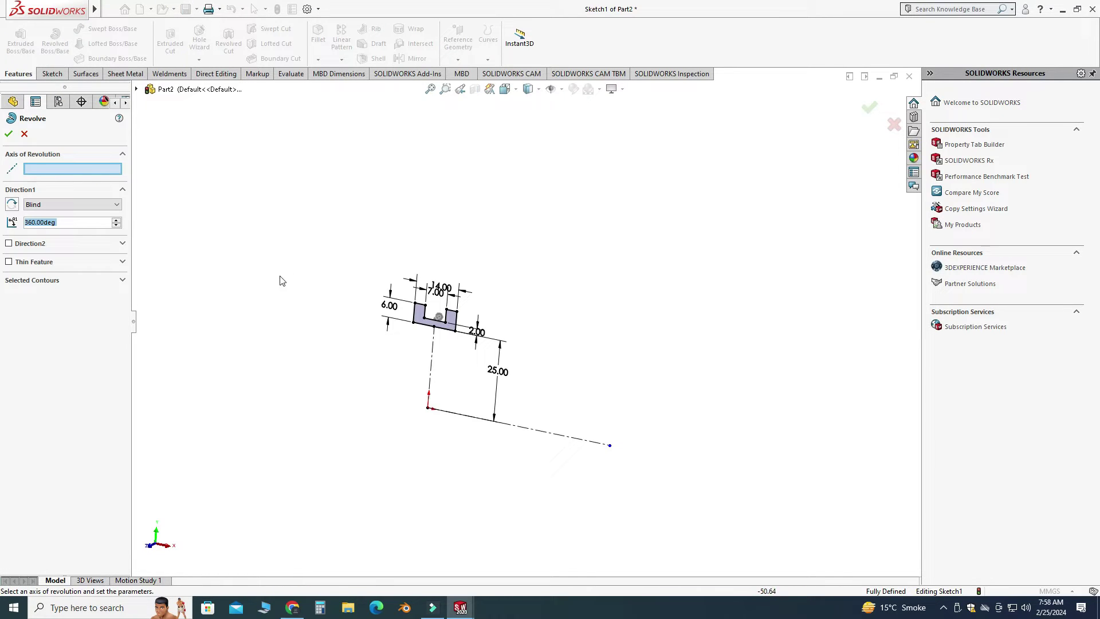
{"action": "left_click", "coordinate": [576, 441]}
{"action": "mouse_move", "coordinate": [577, 437]}
{"action": "middle_mouse_down"}
{"action": "mouse_move", "coordinate": [435, 370]}
{"action": "mouse_move", "coordinate": [545, 368]}
{"action": "mouse_move", "coordinate": [623, 419]}
{"action": "mouse_move", "coordinate": [561, 401]}
{"action": "mouse_move", "coordinate": [376, 427]}
{"action": "mouse_move", "coordinate": [509, 447]}
{"action": "middle_mouse_up"}
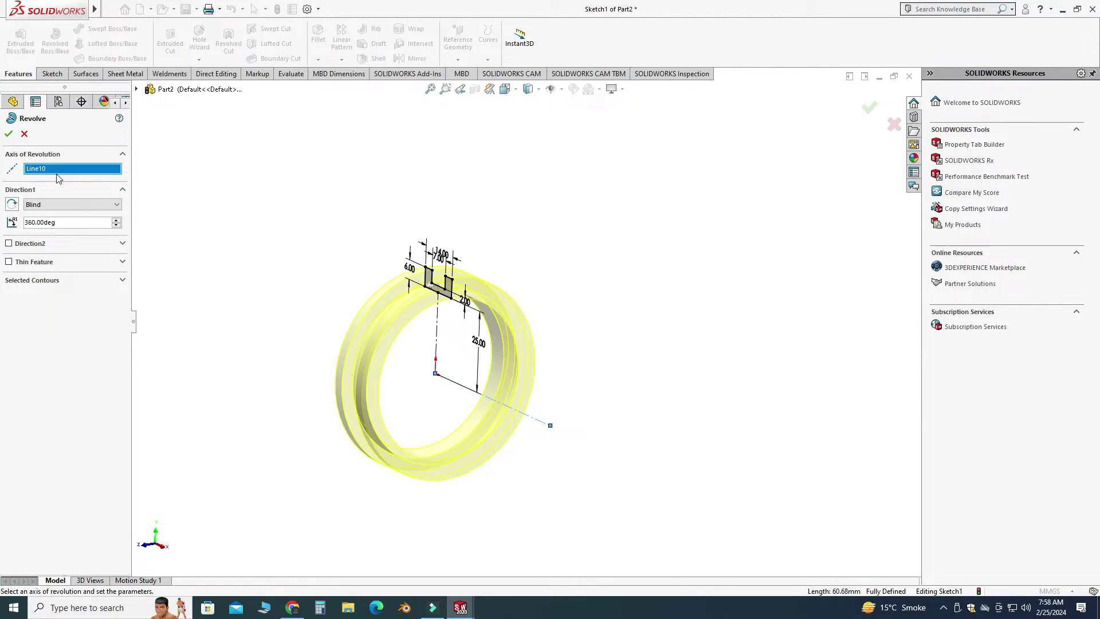
{"action": "left_click", "coordinate": [8, 134]}
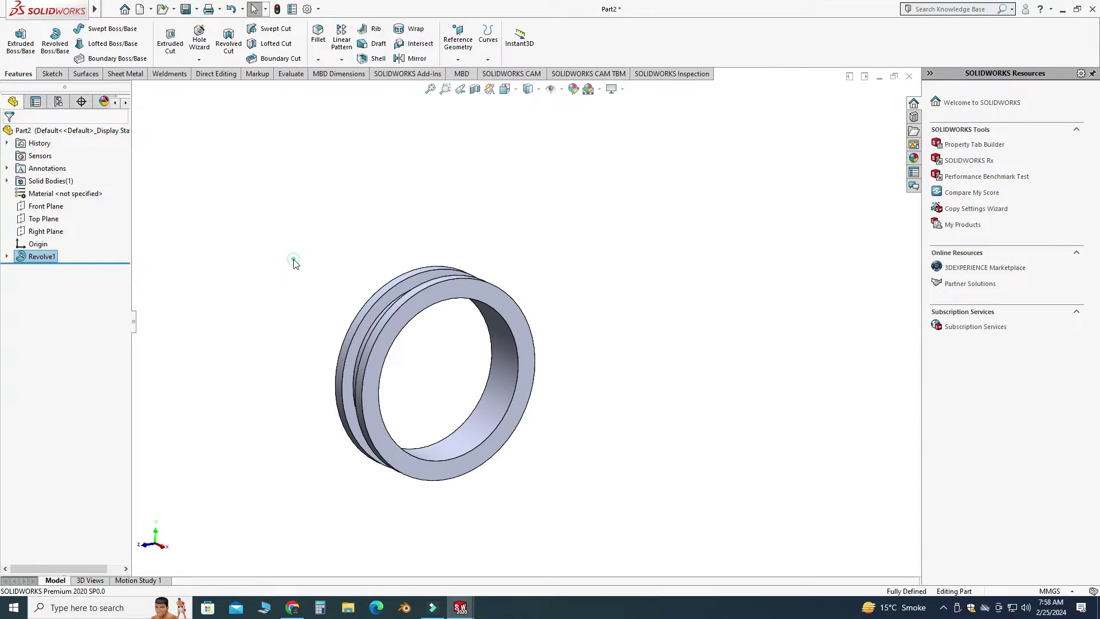
{"action": "middle_click_drag", "start_coordinate": [294, 260], "coordinate": [347, 286]}
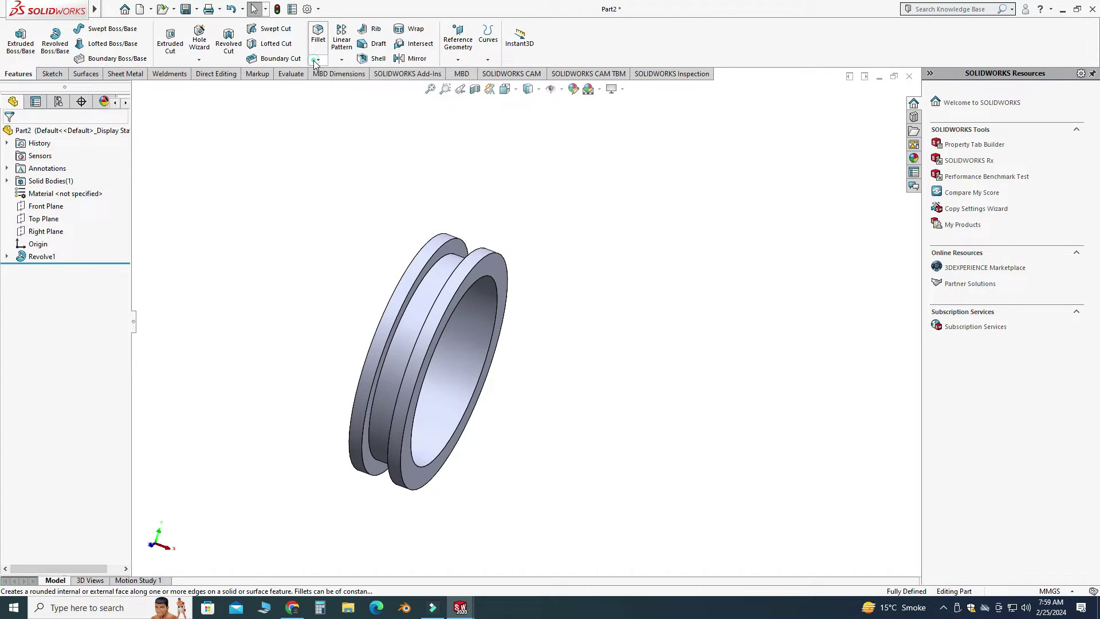
Fillet the two outer flange edges of the ring with a 1 mm radius.
{"action": "left_click", "coordinate": [317, 60]}
{"action": "left_click", "coordinate": [325, 71]}
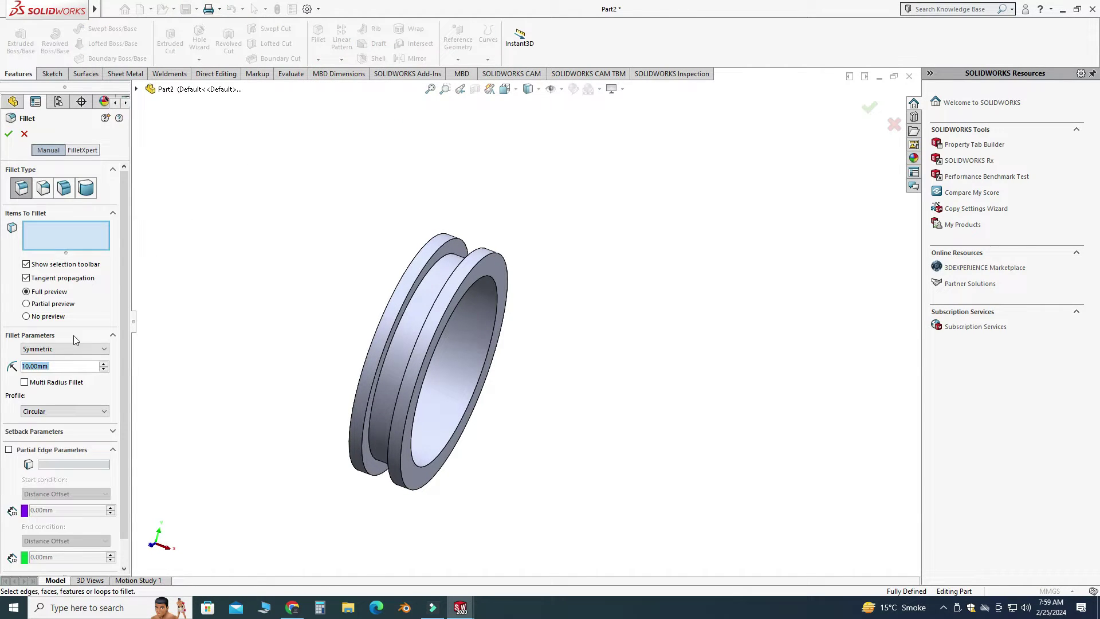
{"action": "type", "text": "1"}
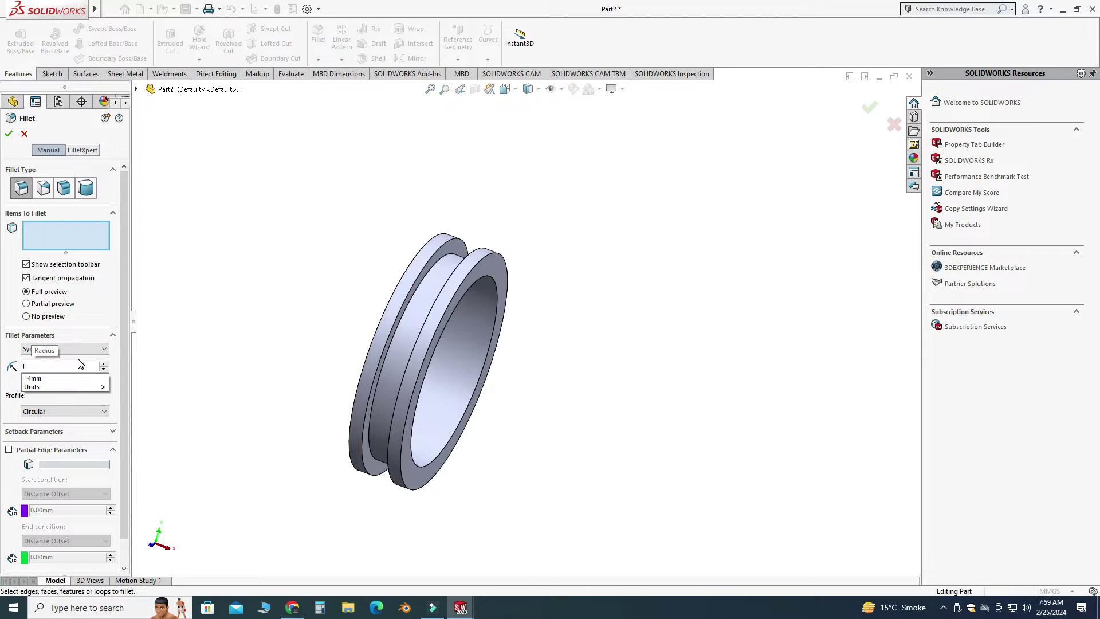
{"action": "key", "text": "Return"}
{"action": "left_click", "coordinate": [400, 280]}
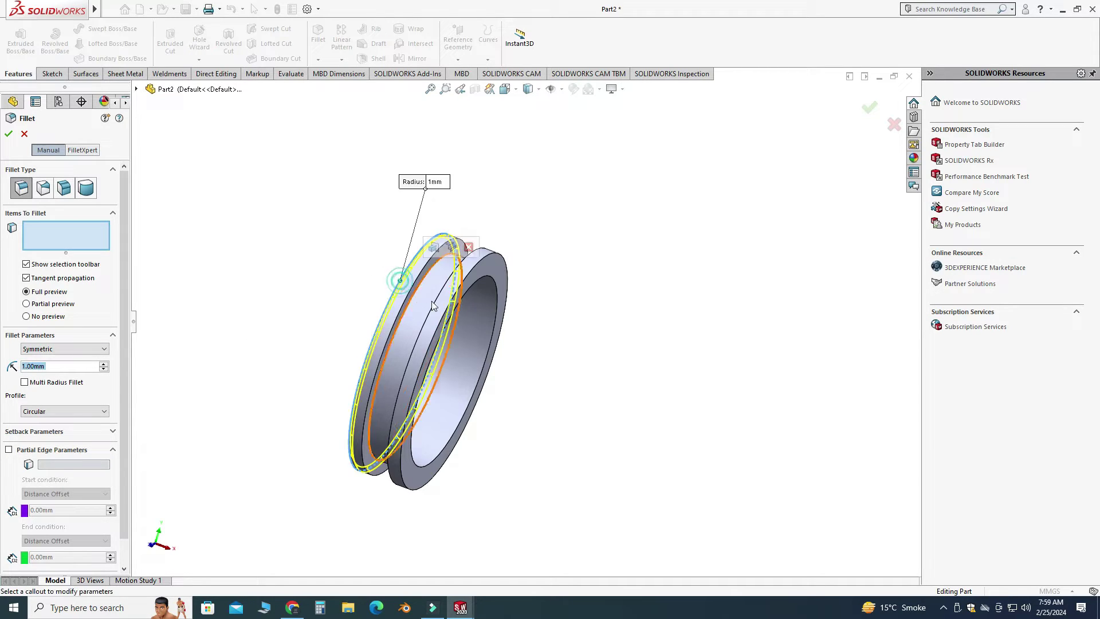
{"action": "left_click", "coordinate": [468, 298]}
{"action": "middle_click_drag", "start_coordinate": [468, 298], "coordinate": [159, 248]}
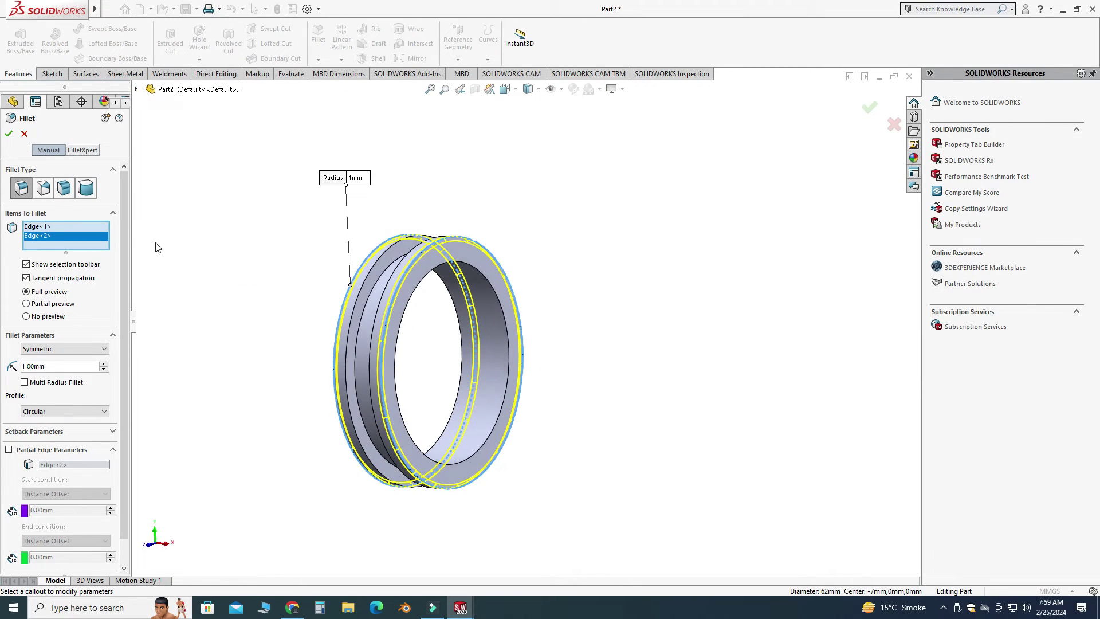
{"action": "left_click", "coordinate": [9, 134]}
{"action": "middle_click_drag", "start_coordinate": [345, 166], "coordinate": [773, 180]}
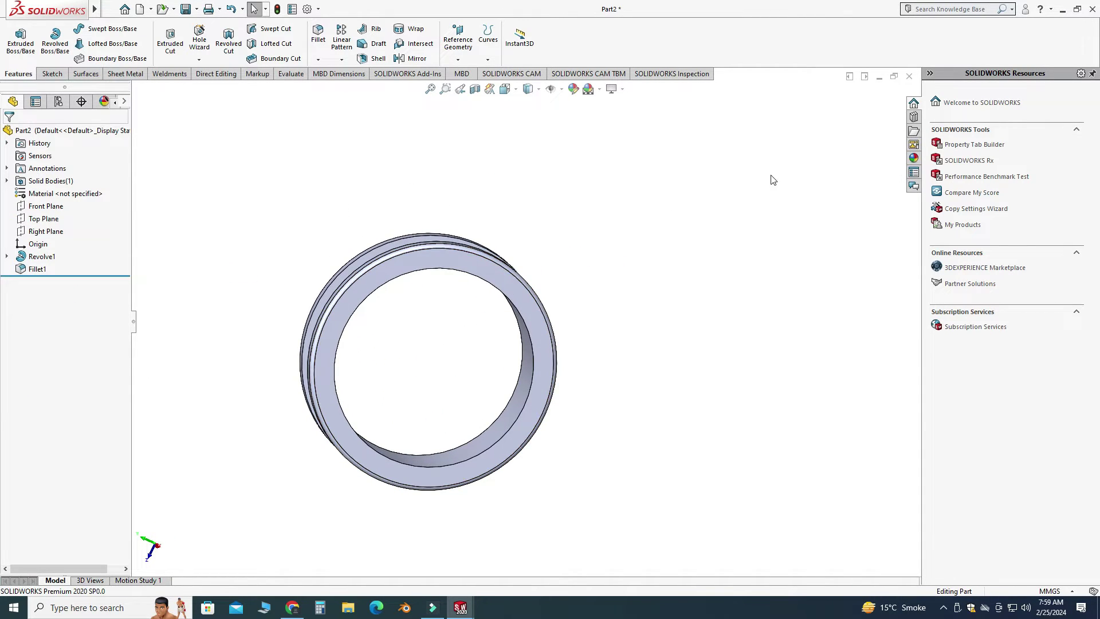
Apply the Rubber > Matte rubber appearance to the ring.
{"action": "left_click", "coordinate": [914, 158]}
{"action": "key", "text": "ctrl+7"}
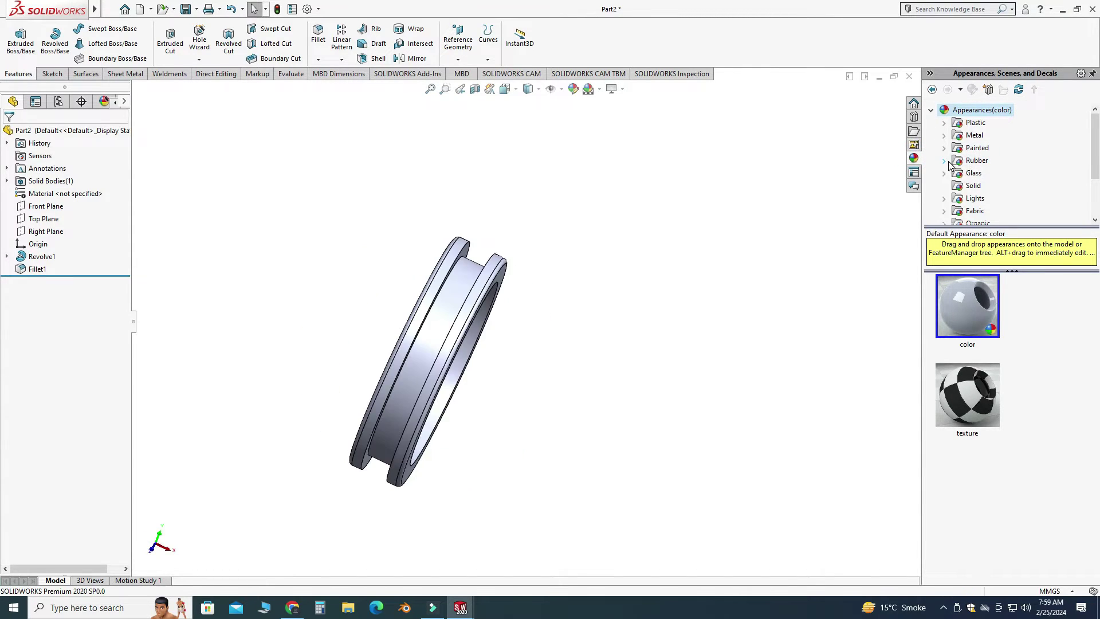
{"action": "left_click", "coordinate": [945, 160]}
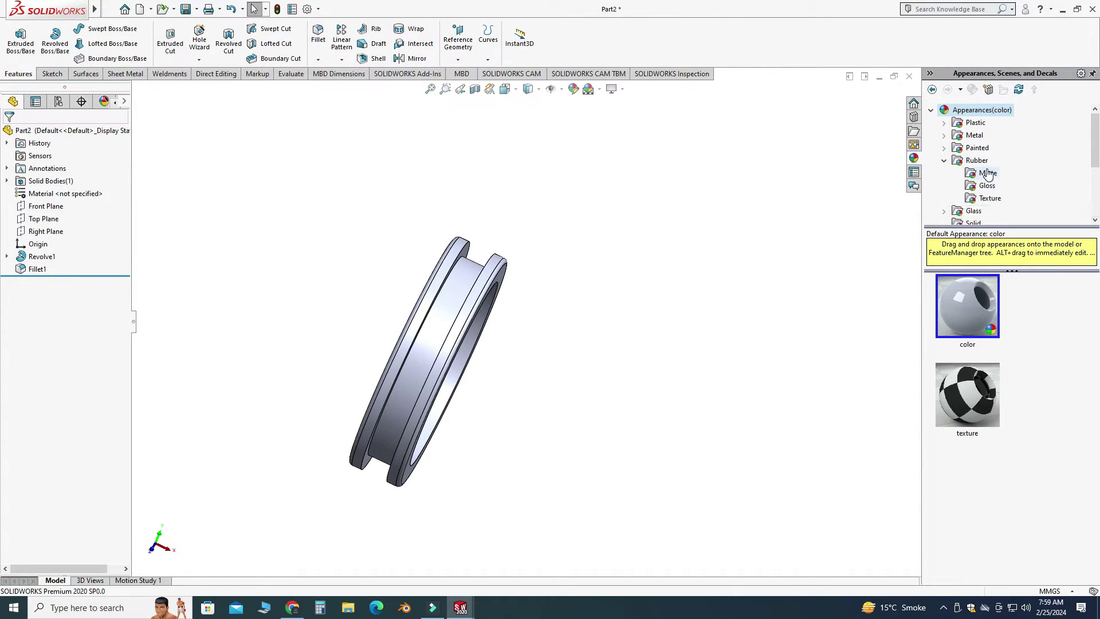
{"action": "left_click", "coordinate": [987, 173]}
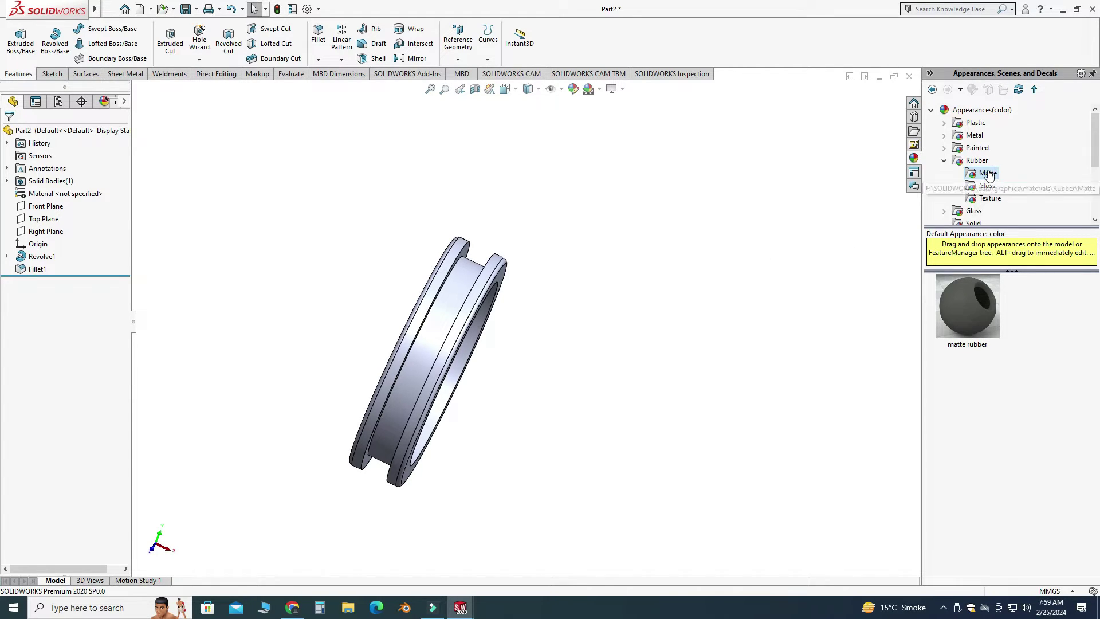
{"action": "double_click", "coordinate": [967, 298]}
Set the matte rubber colour to white and accept the appearance.
{"action": "middle_click_drag", "start_coordinate": [747, 241], "coordinate": [576, 91]}
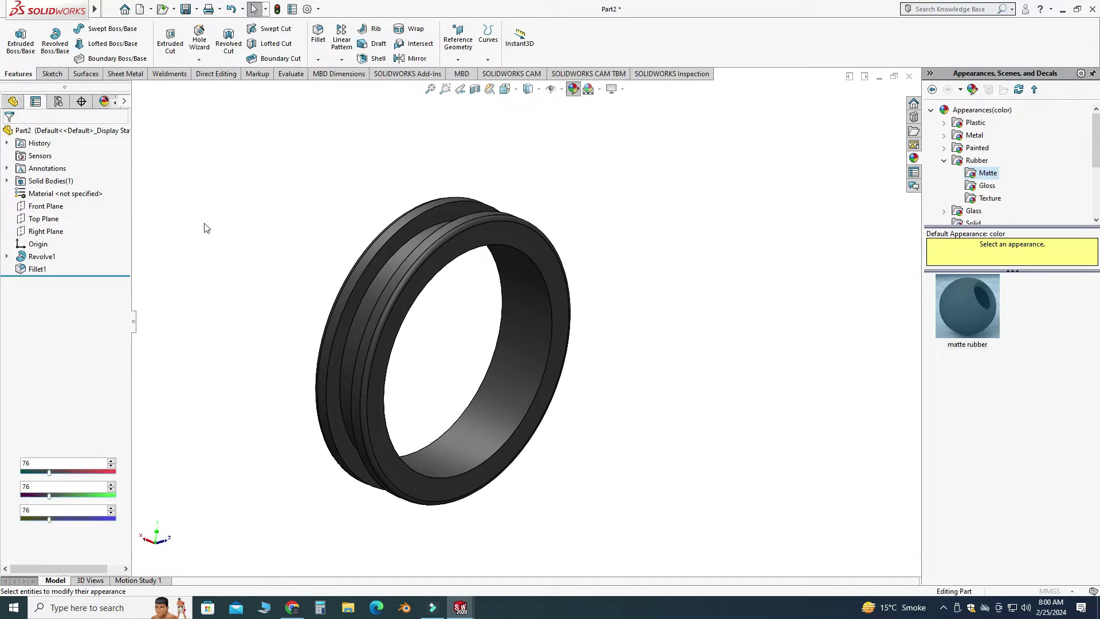
{"action": "left_click", "coordinate": [93, 356]}
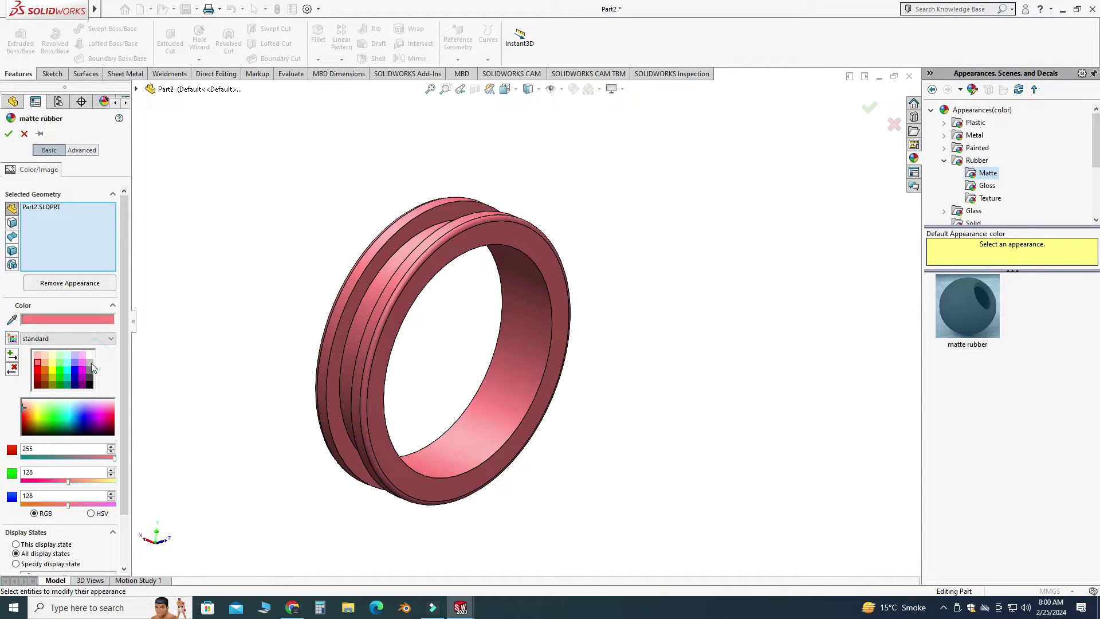
{"action": "left_click", "coordinate": [89, 356]}
{"action": "left_click", "coordinate": [90, 364]}
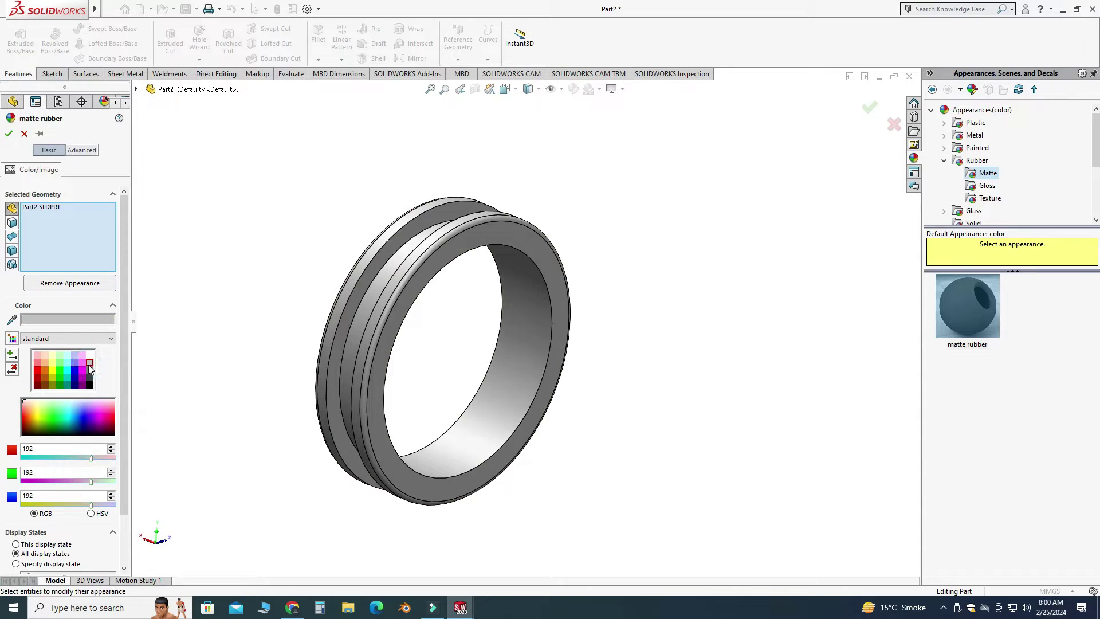
{"action": "left_click", "coordinate": [90, 356]}
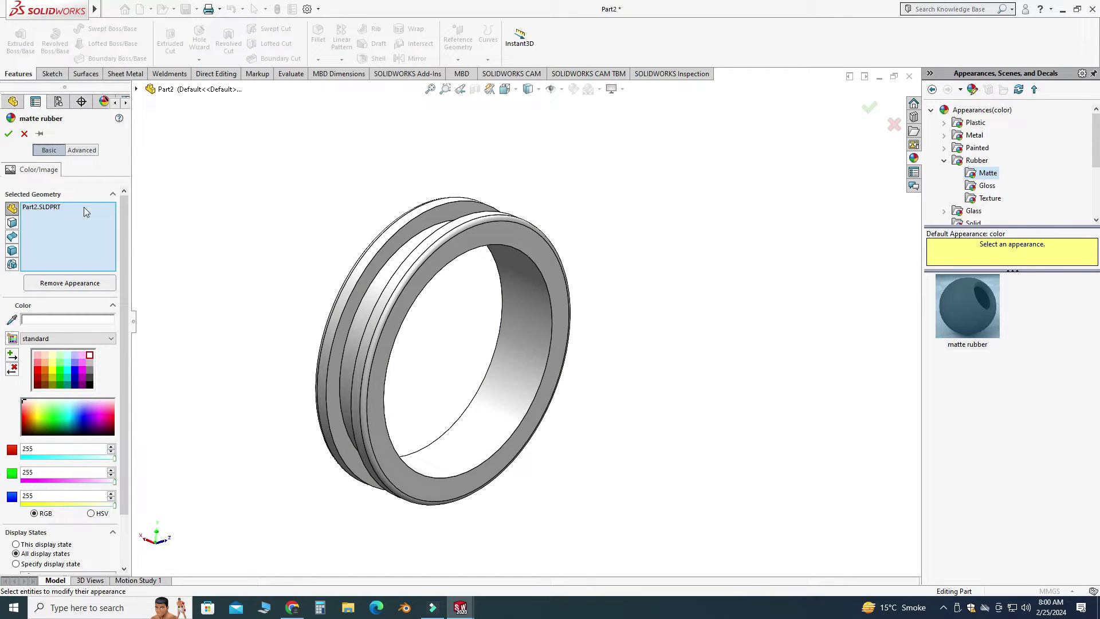
{"action": "left_click", "coordinate": [8, 135]}
Section the ring with Front Plane and Top Plane cuts to expose the U cross-sections.
{"action": "middle_click_drag", "start_coordinate": [226, 180], "coordinate": [499, 114]}
{"action": "left_click", "coordinate": [474, 90]}
{"action": "middle_click_drag", "start_coordinate": [229, 282], "coordinate": [282, 244]}
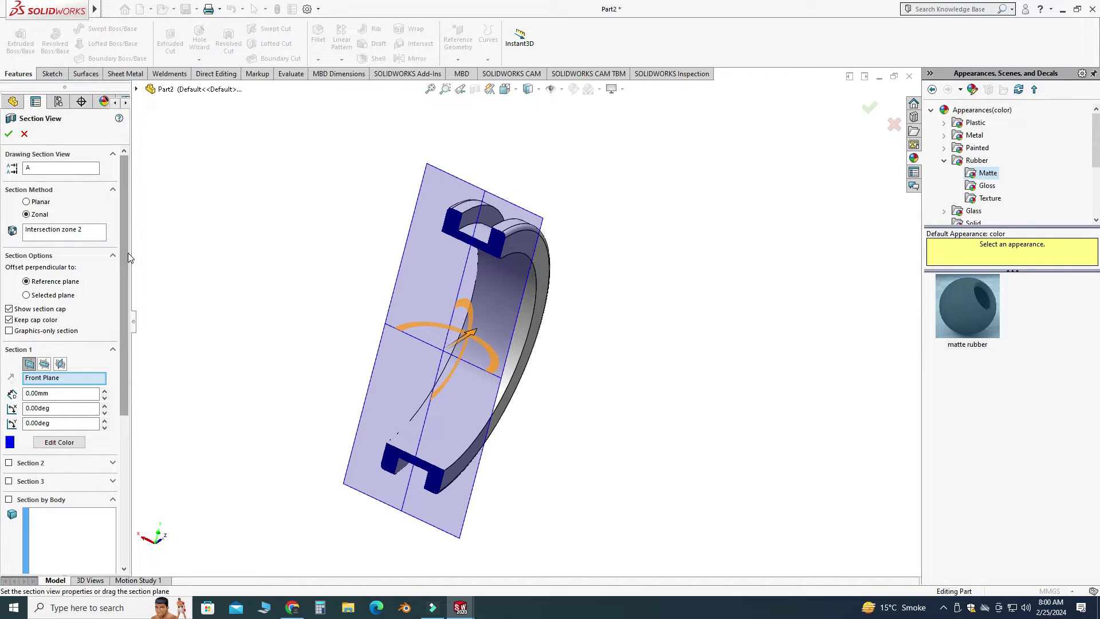
{"action": "scroll", "coordinate": [58, 369], "scroll_direction": "down", "scroll_amount": 5}
{"action": "left_click", "coordinate": [30, 293]}
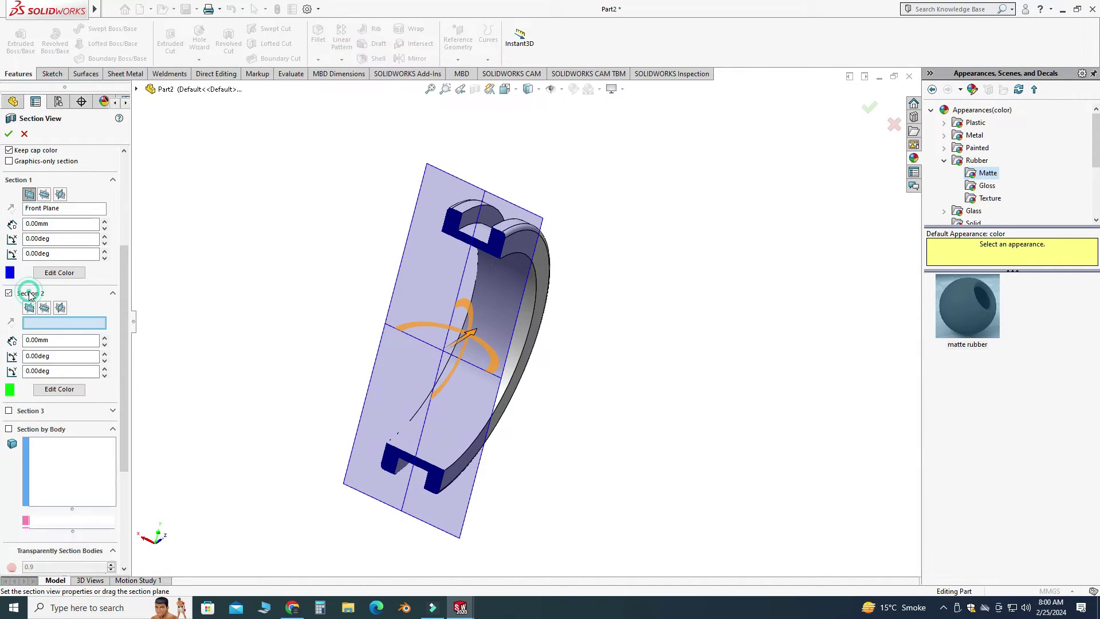
{"action": "left_click", "coordinate": [44, 310]}
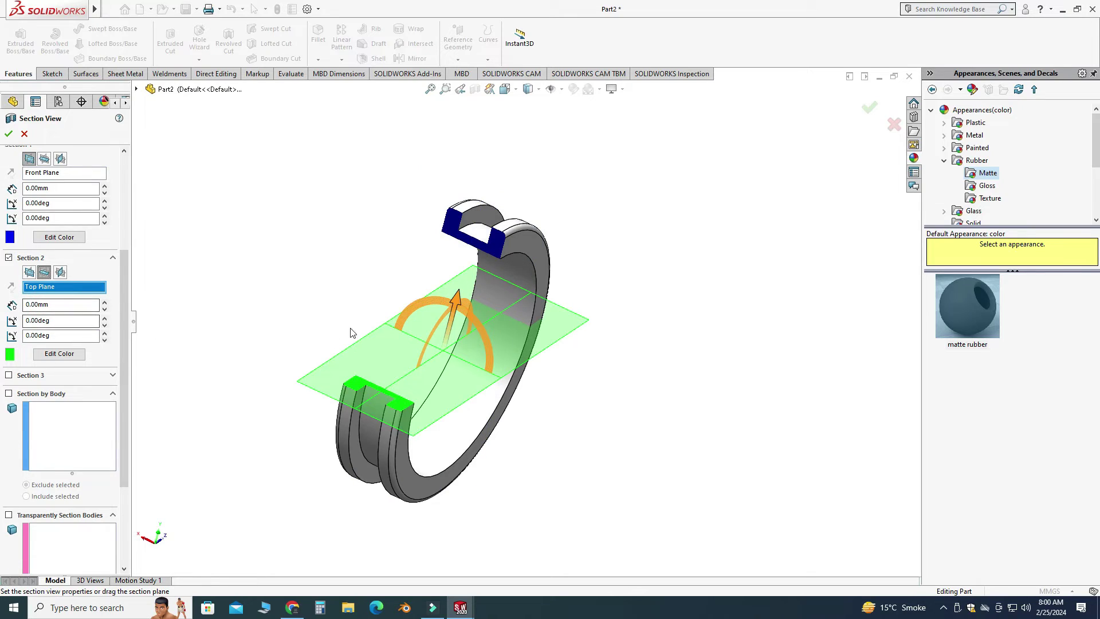
{"action": "middle_click_drag", "start_coordinate": [353, 333], "coordinate": [328, 348]}
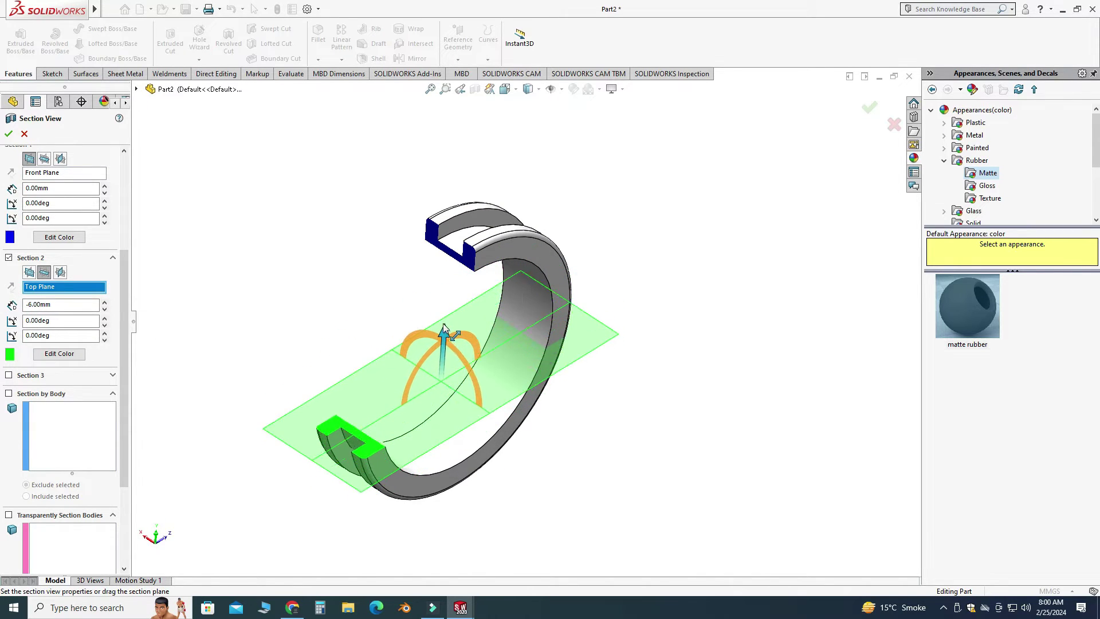
{"action": "left_click", "coordinate": [8, 134]}
{"action": "middle_click_drag", "start_coordinate": [290, 220], "coordinate": [334, 283]}
{"action": "scroll", "coordinate": [390, 431], "scroll_direction": "down", "scroll_amount": 3}
{"action": "scroll", "coordinate": [382, 462], "scroll_direction": "down", "scroll_amount": 2}
{"action": "scroll", "coordinate": [382, 462], "scroll_direction": "up", "scroll_amount": 6}
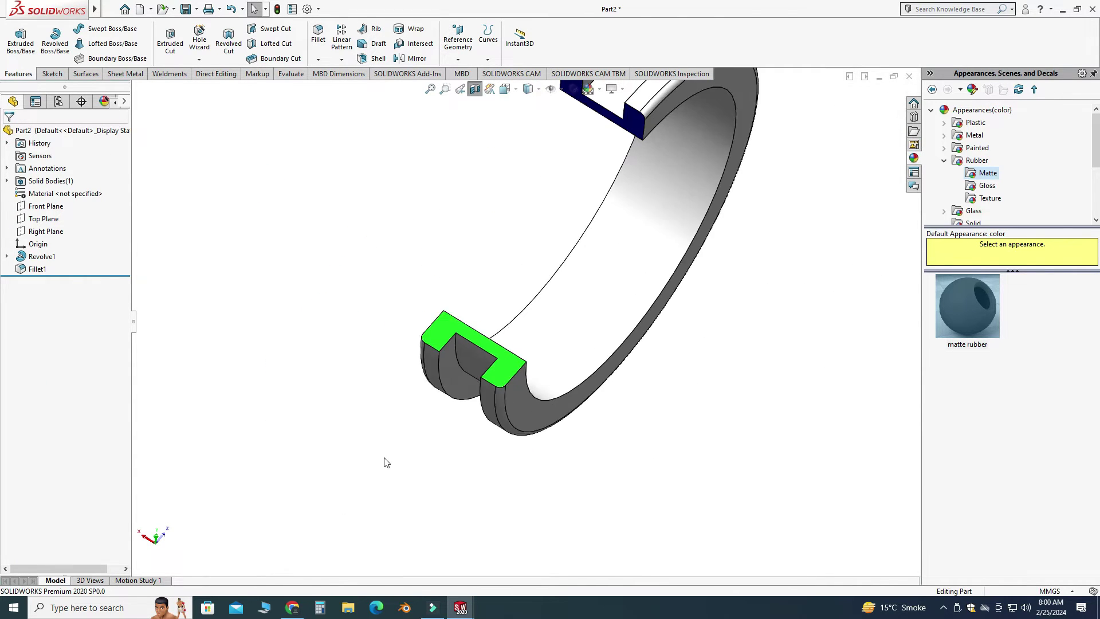